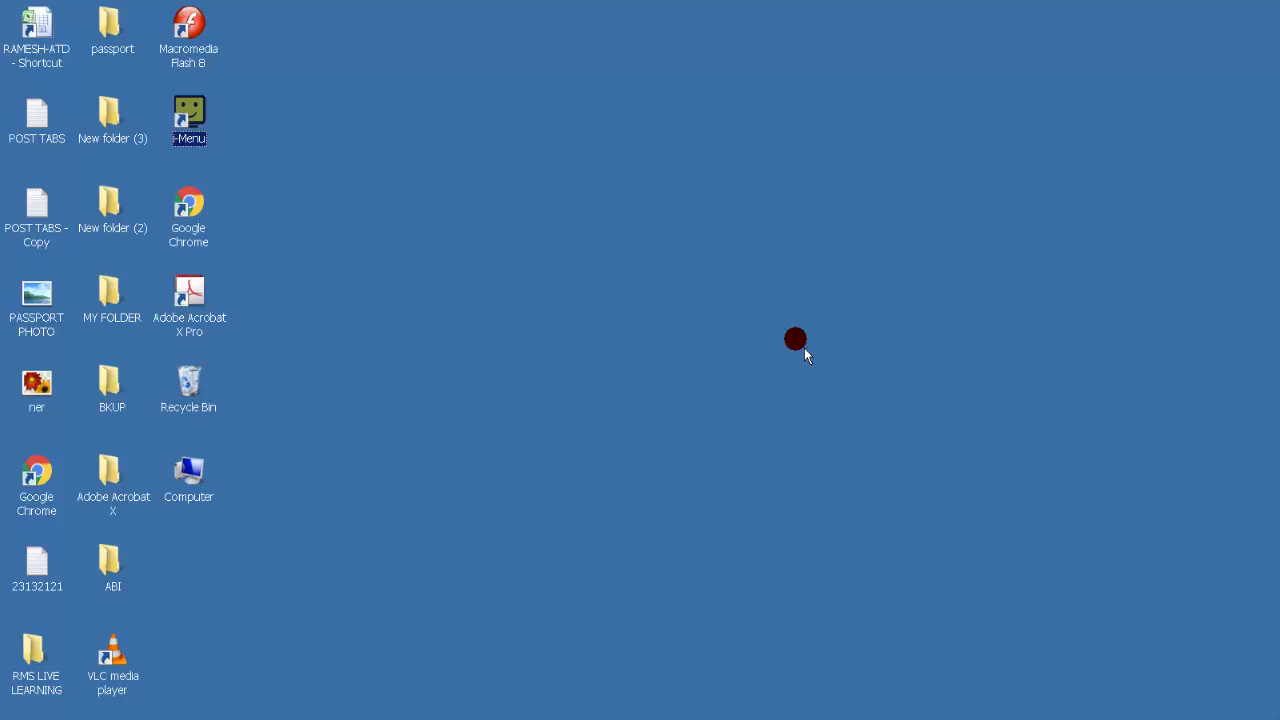
- Create a new folder on the desktop and name it RMS
left_click(804, 348)
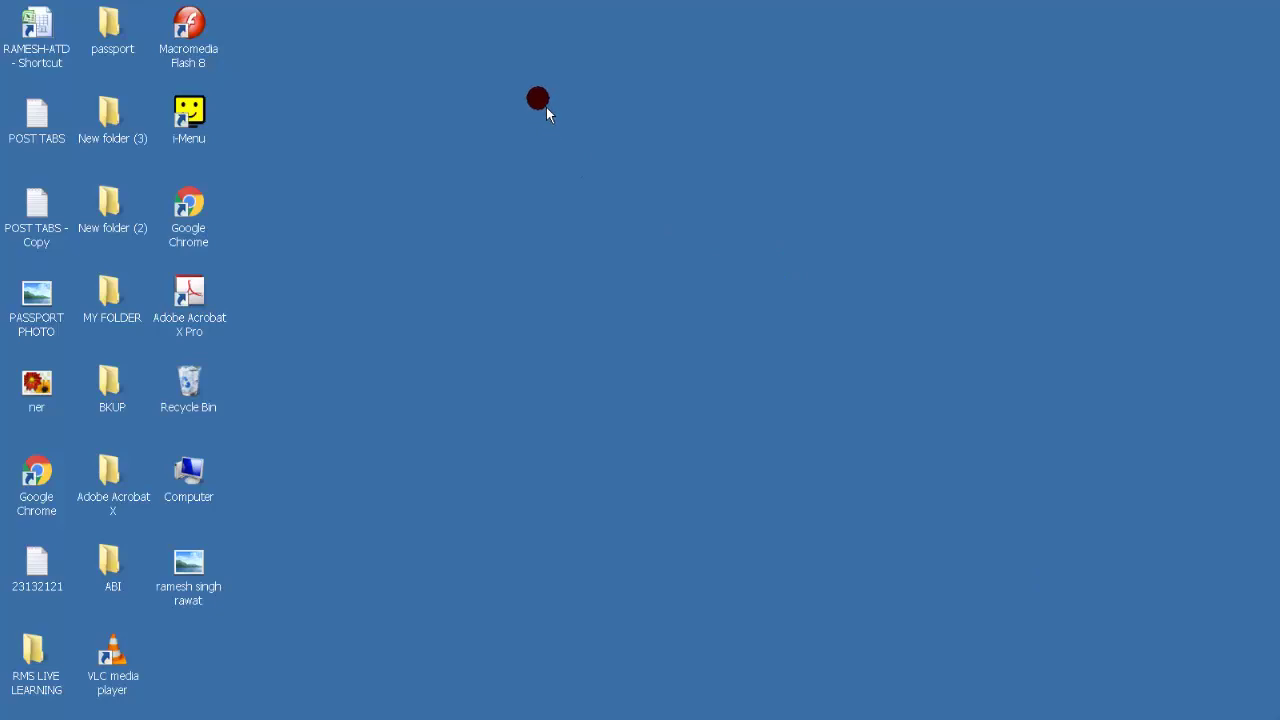
right_click(546, 107)
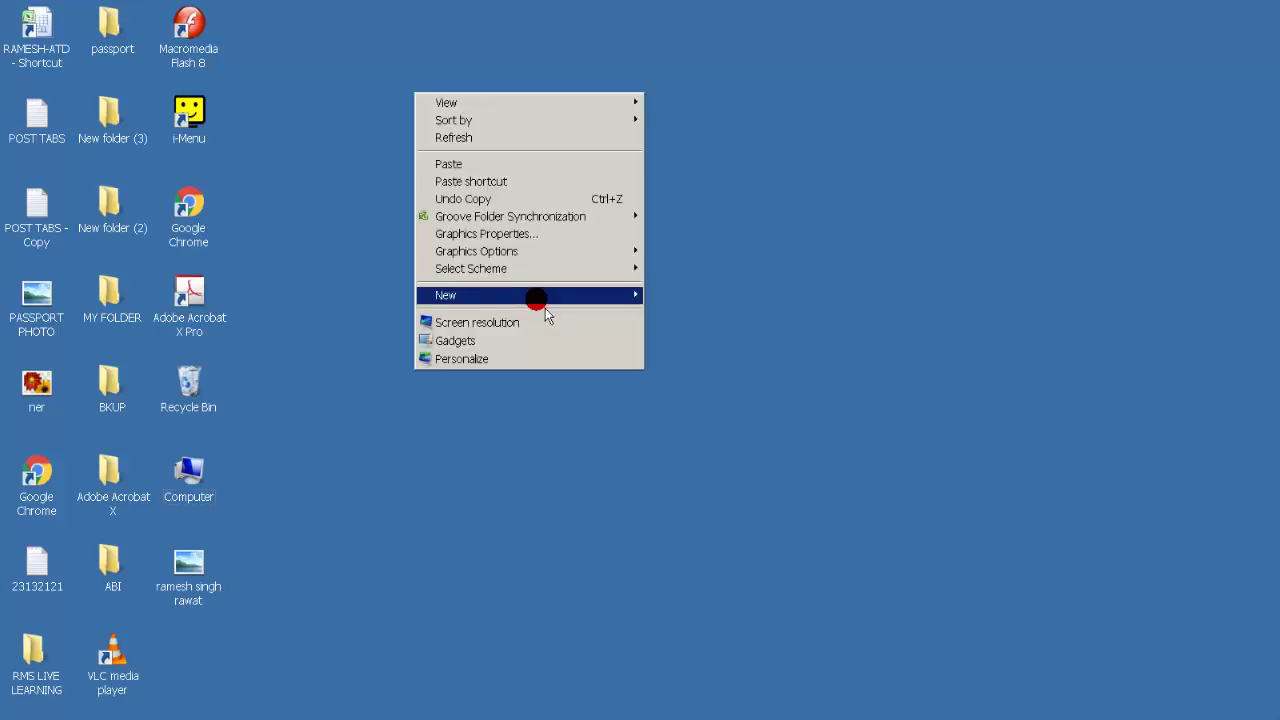
mouse_move(546, 315)
left_click(688, 297)
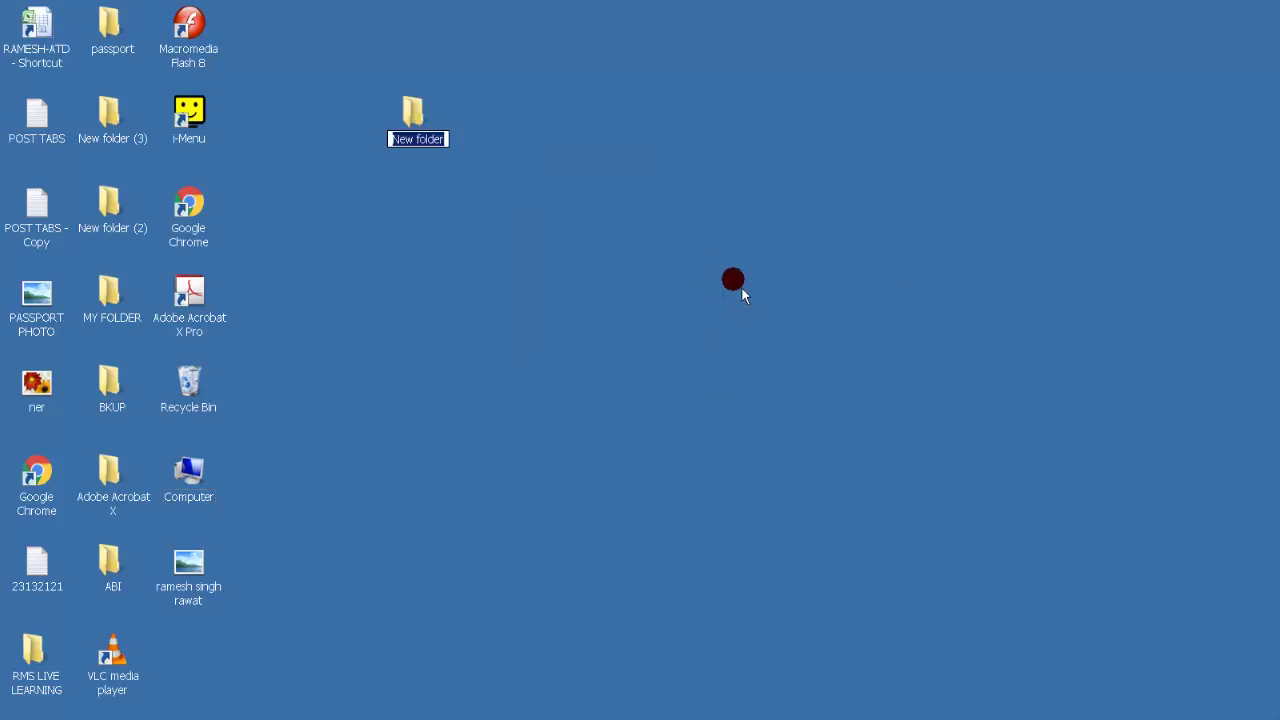
key("BackSpace")
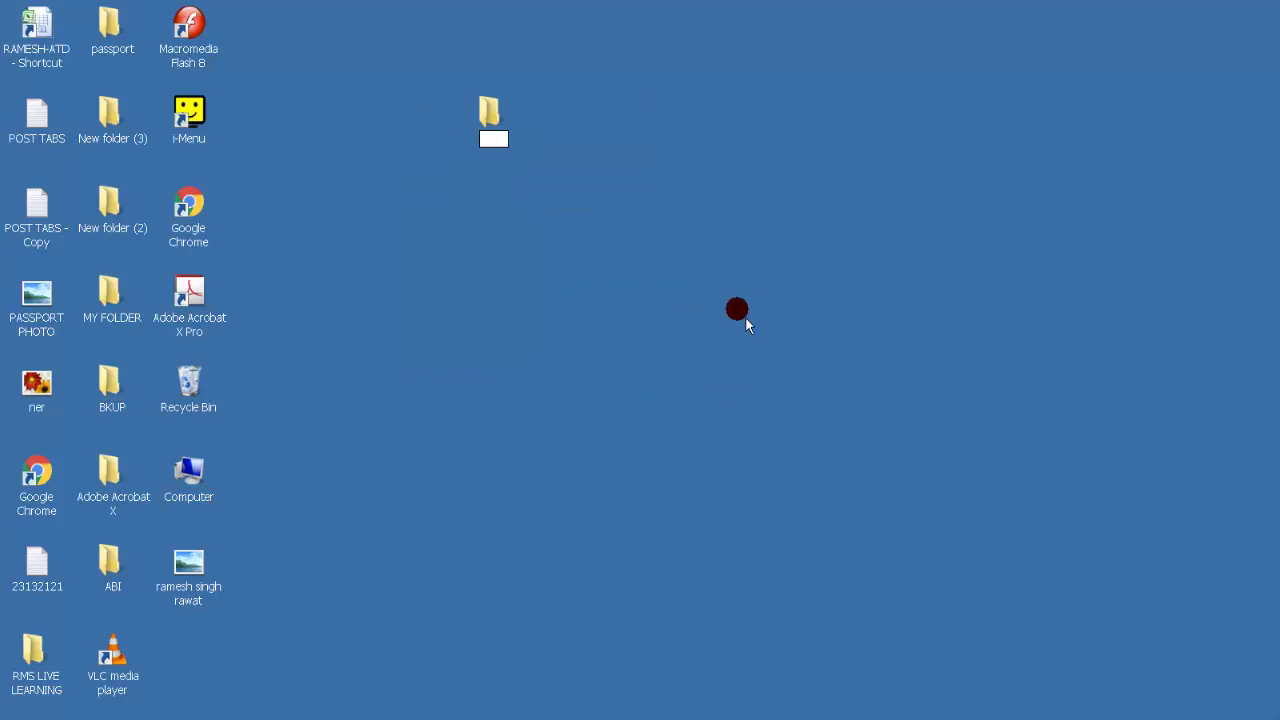
type("RMS")
key("Return")
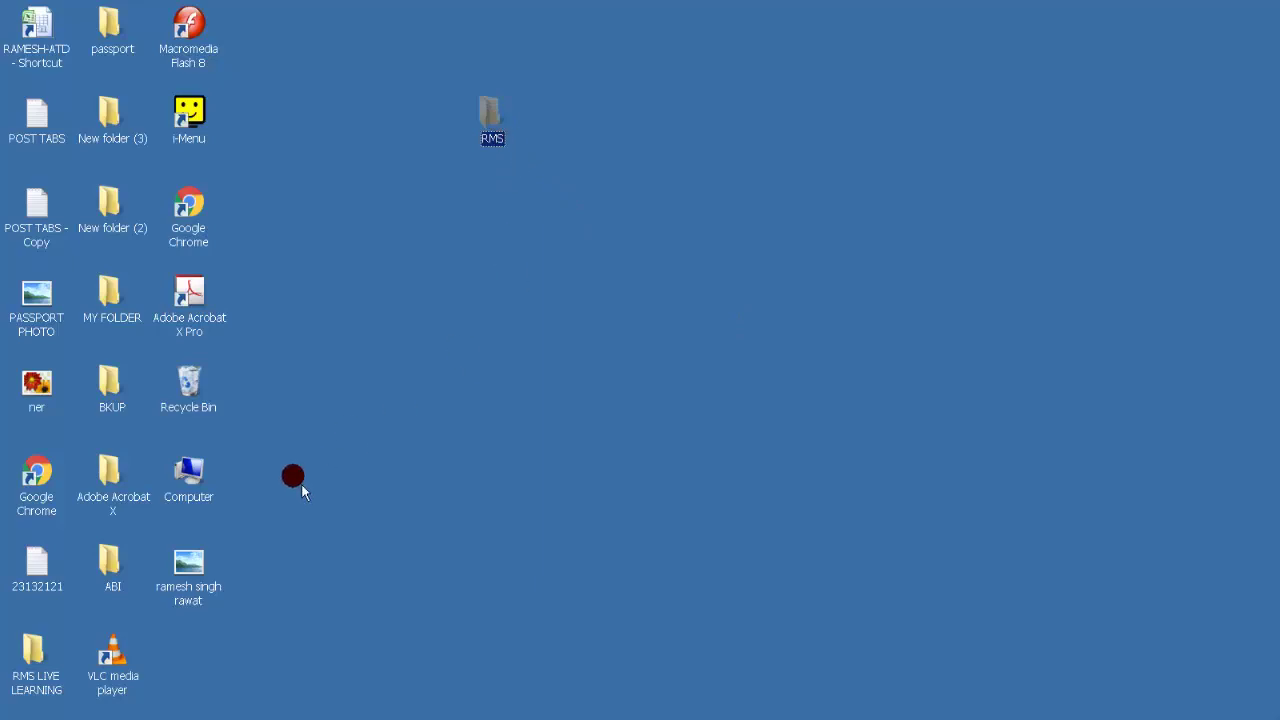
- Move the portrait photo from the desktop into the RMS folder, view it there, and return to the desktop
left_click_drag(199, 575, 478, 181)
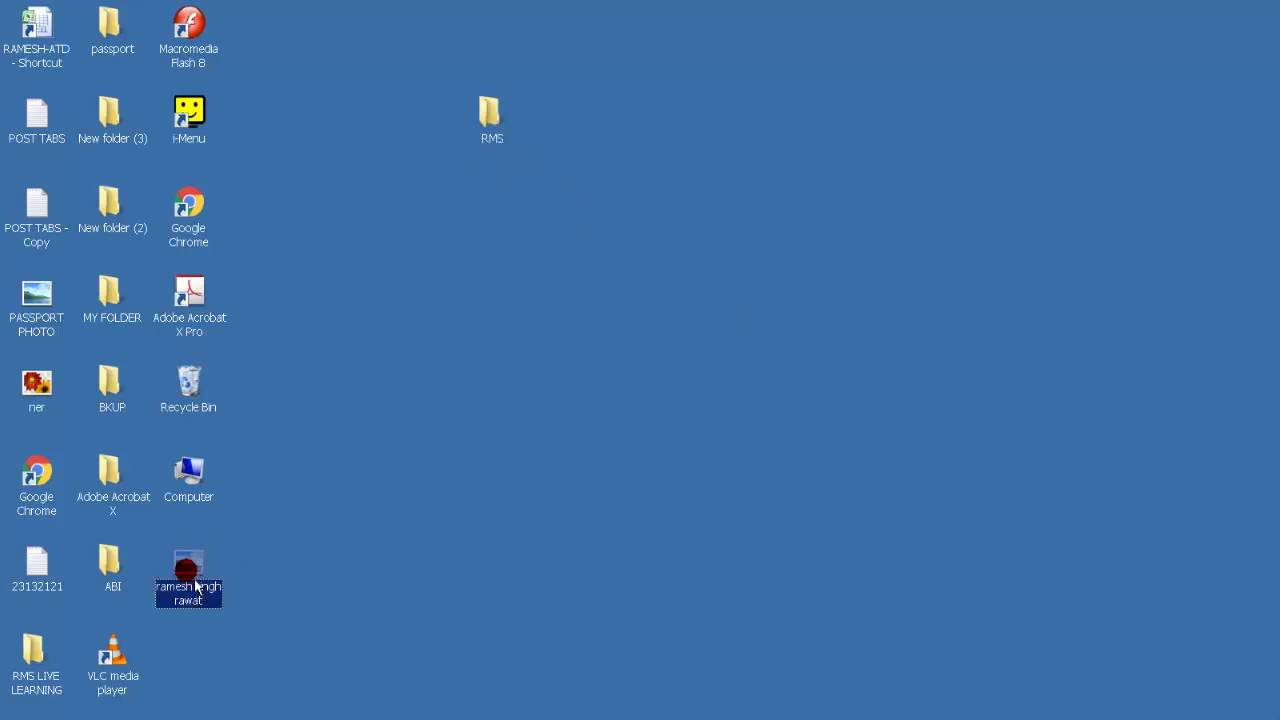
left_click_drag(188, 574, 493, 137)
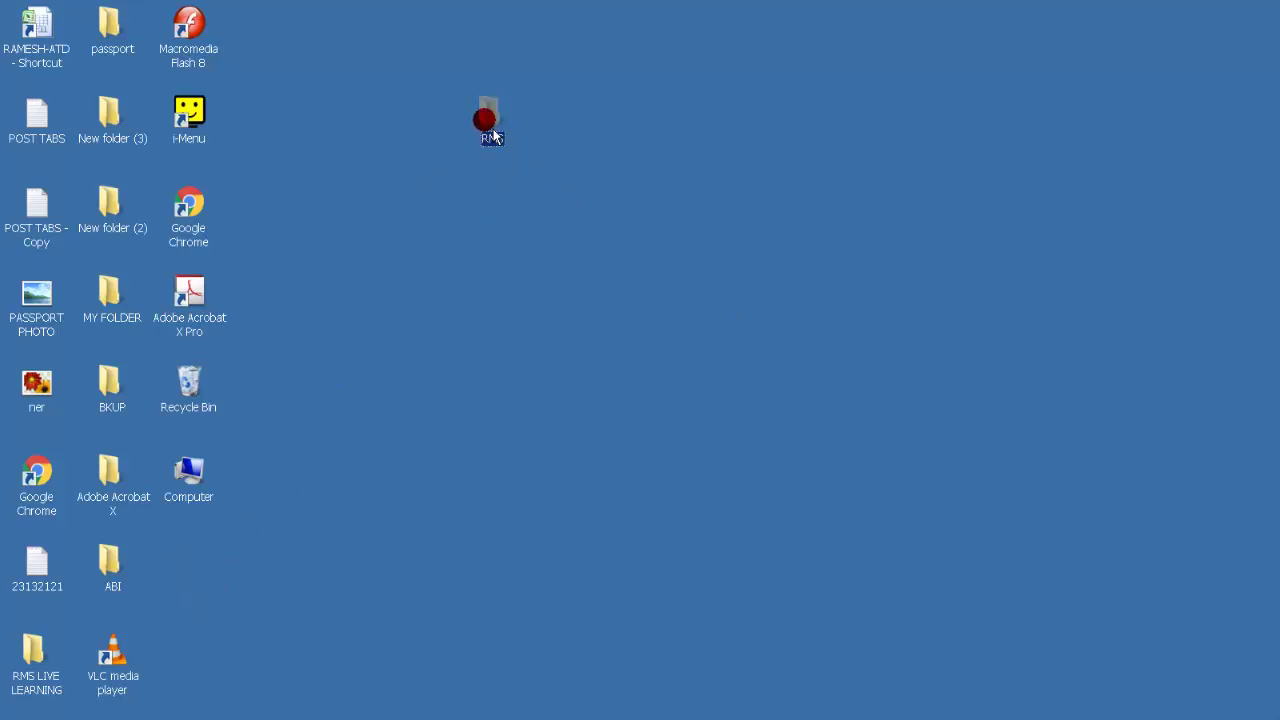
double_click(489, 122)
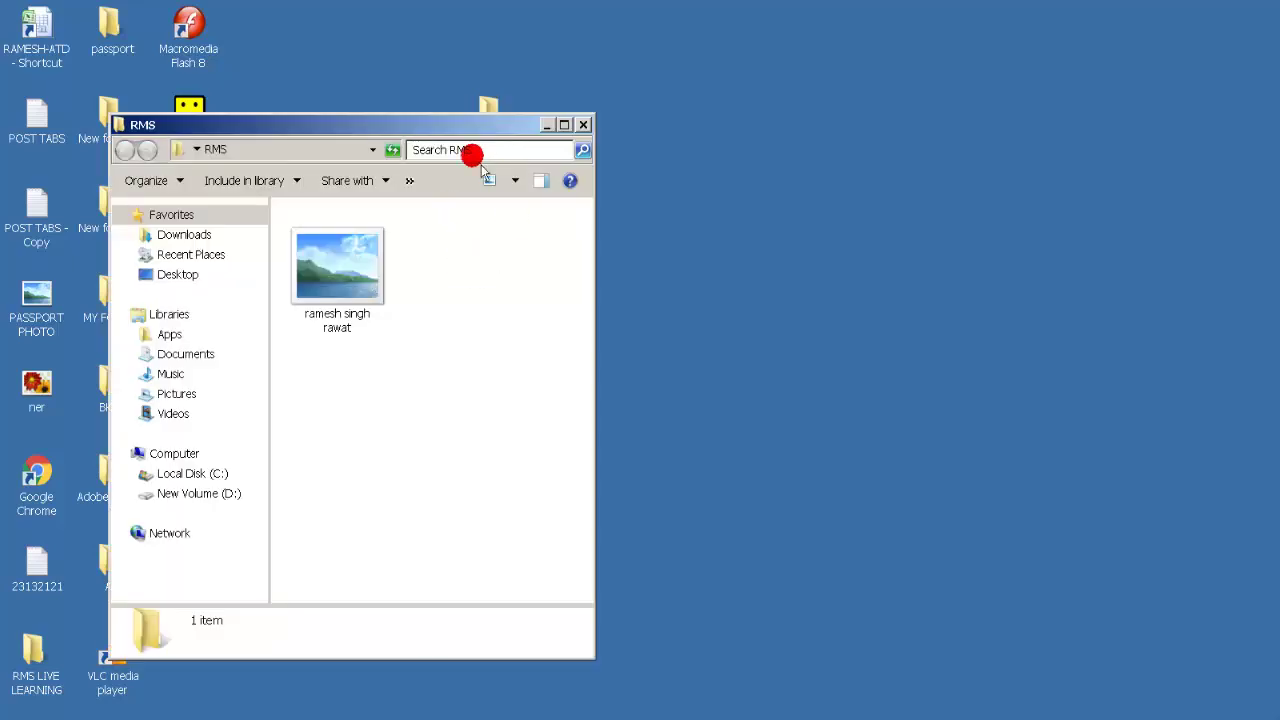
double_click(530, 132)
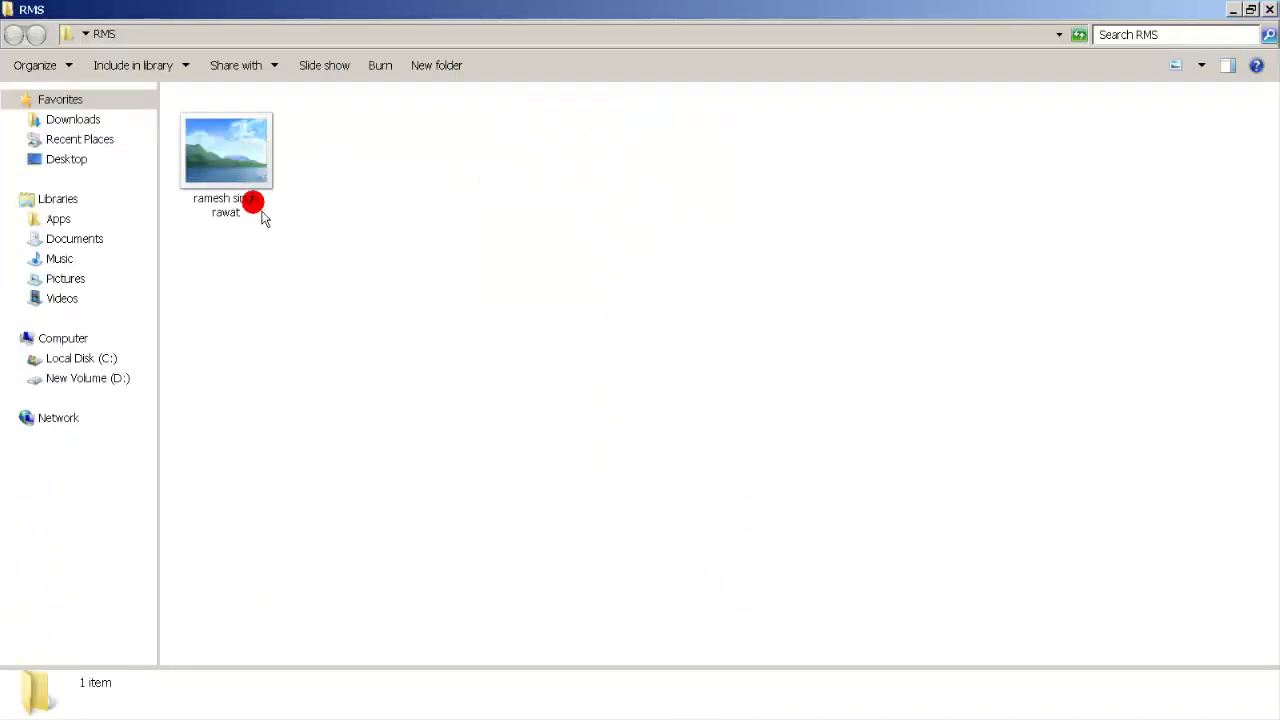
left_click(255, 172)
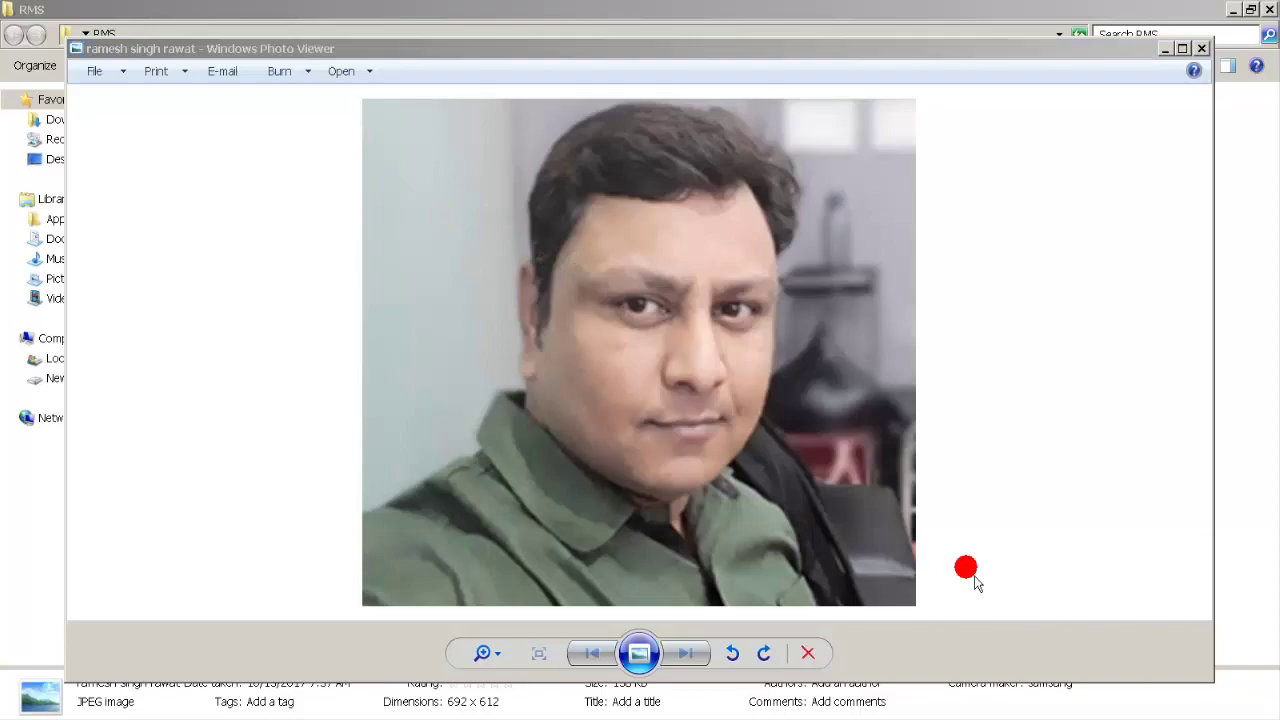
key("super+d")
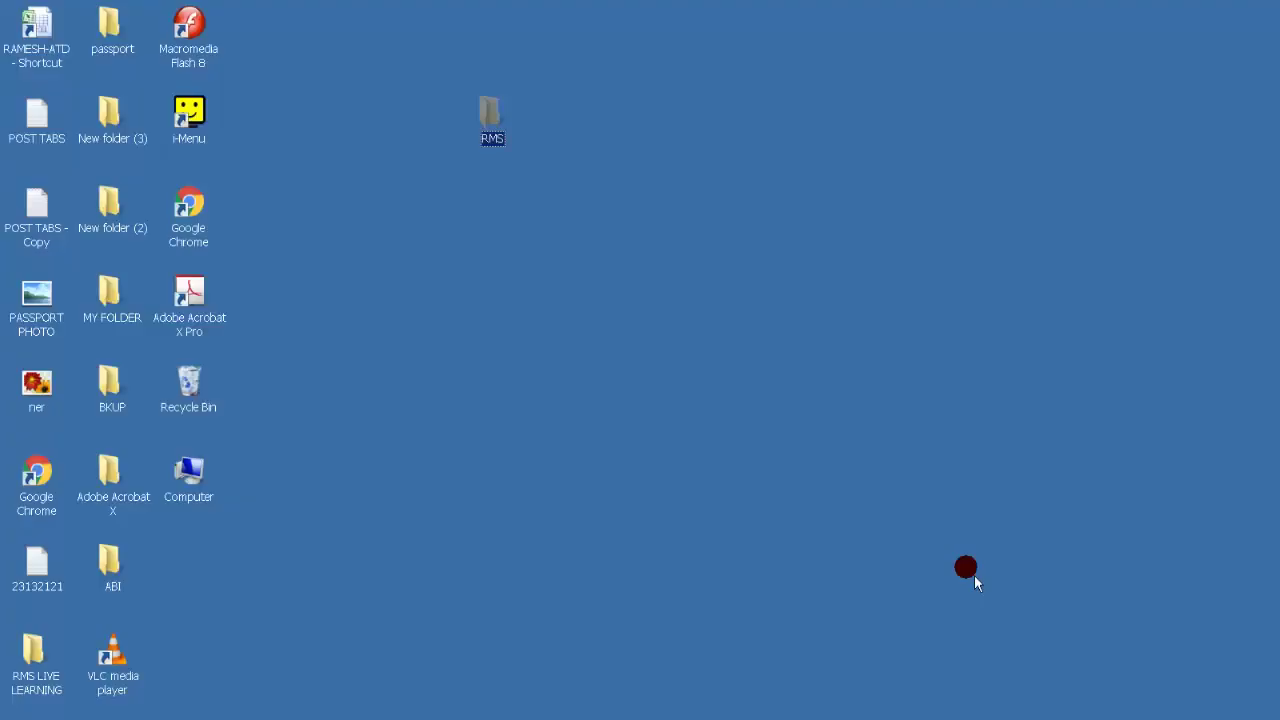
left_click(541, 190)
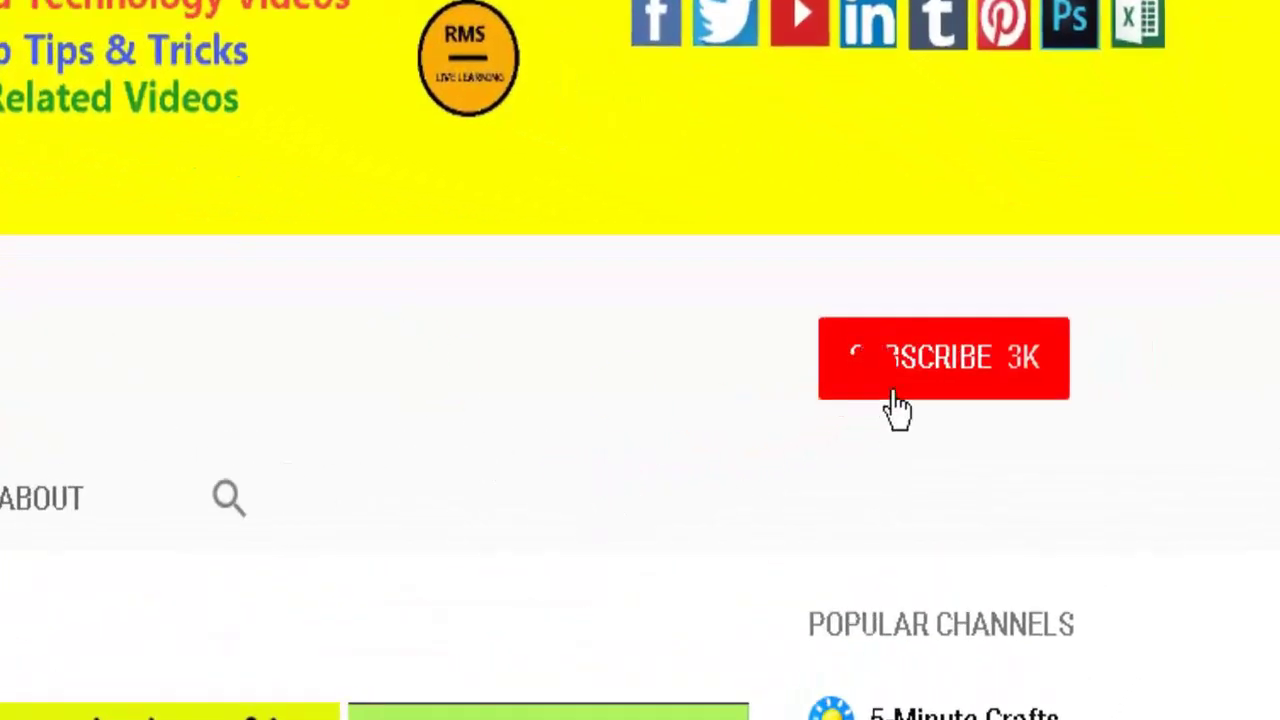
- Subscribe to the RMS Live Learning YouTube channel and turn on its notification bell
left_click(895, 405)
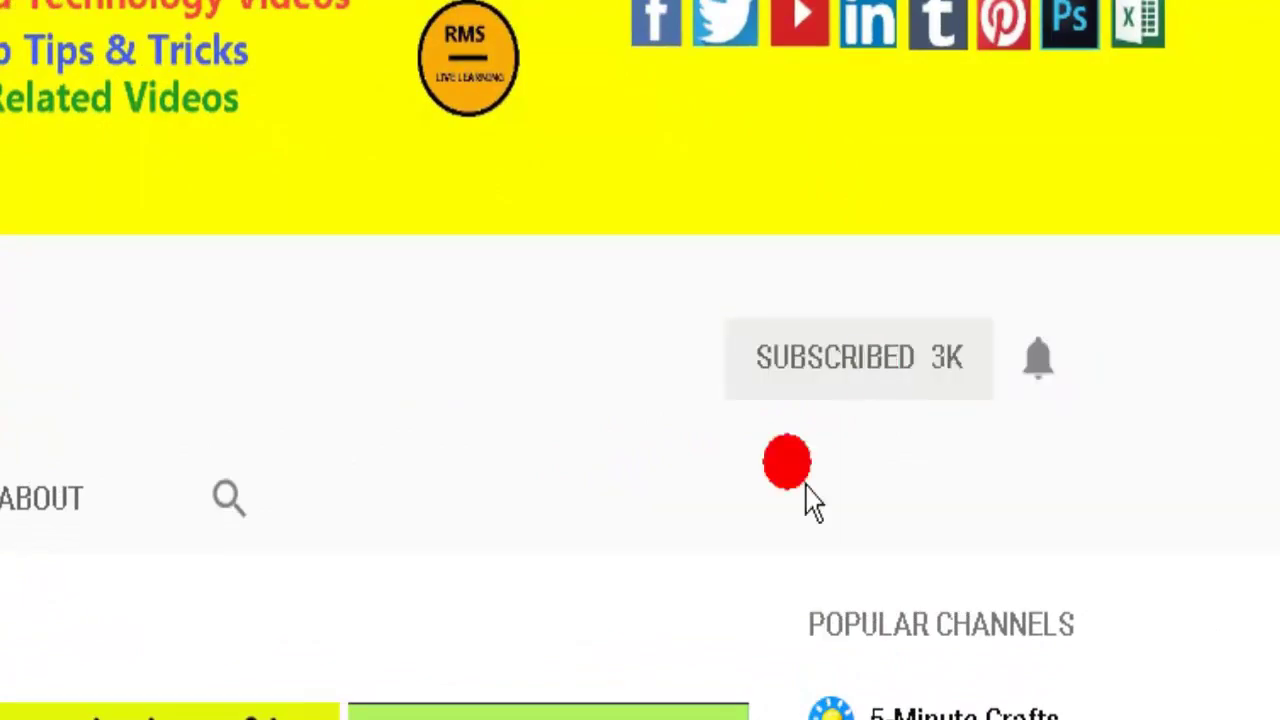
left_click(1062, 400)
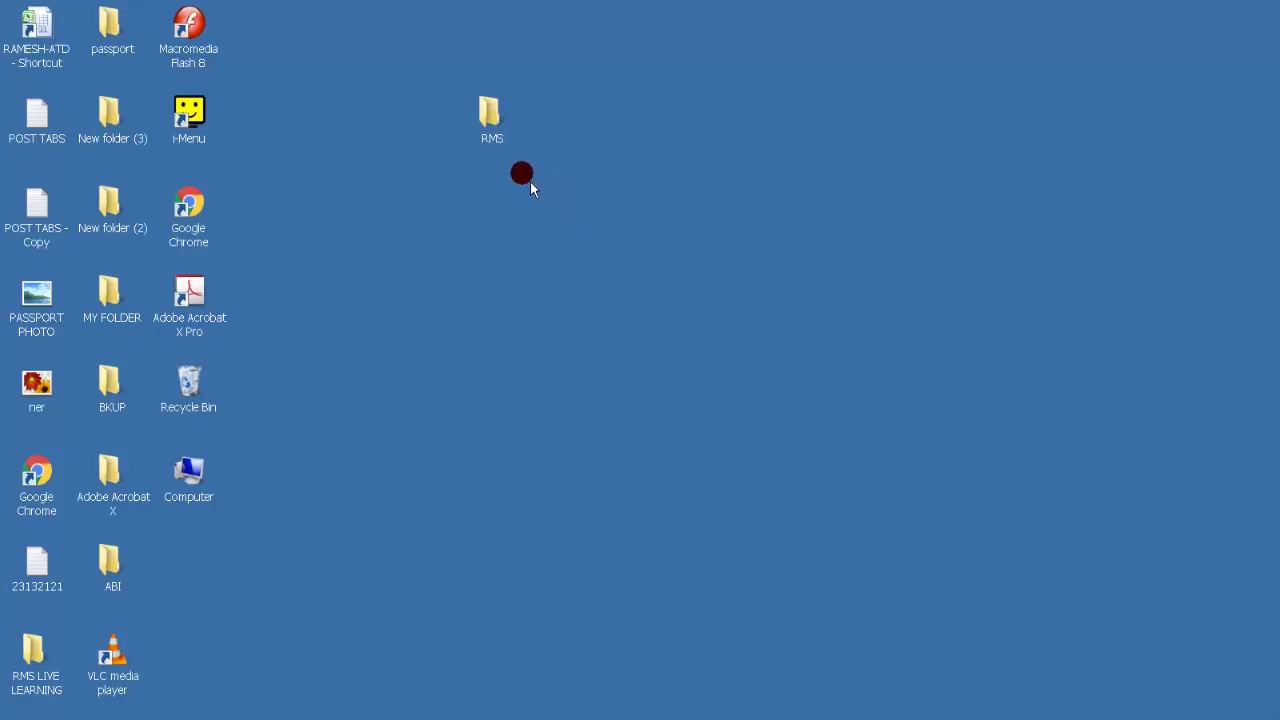
- Open the RMS folder's security permissions for editing and look through the Administrator and Administrators entries
right_click(496, 130)
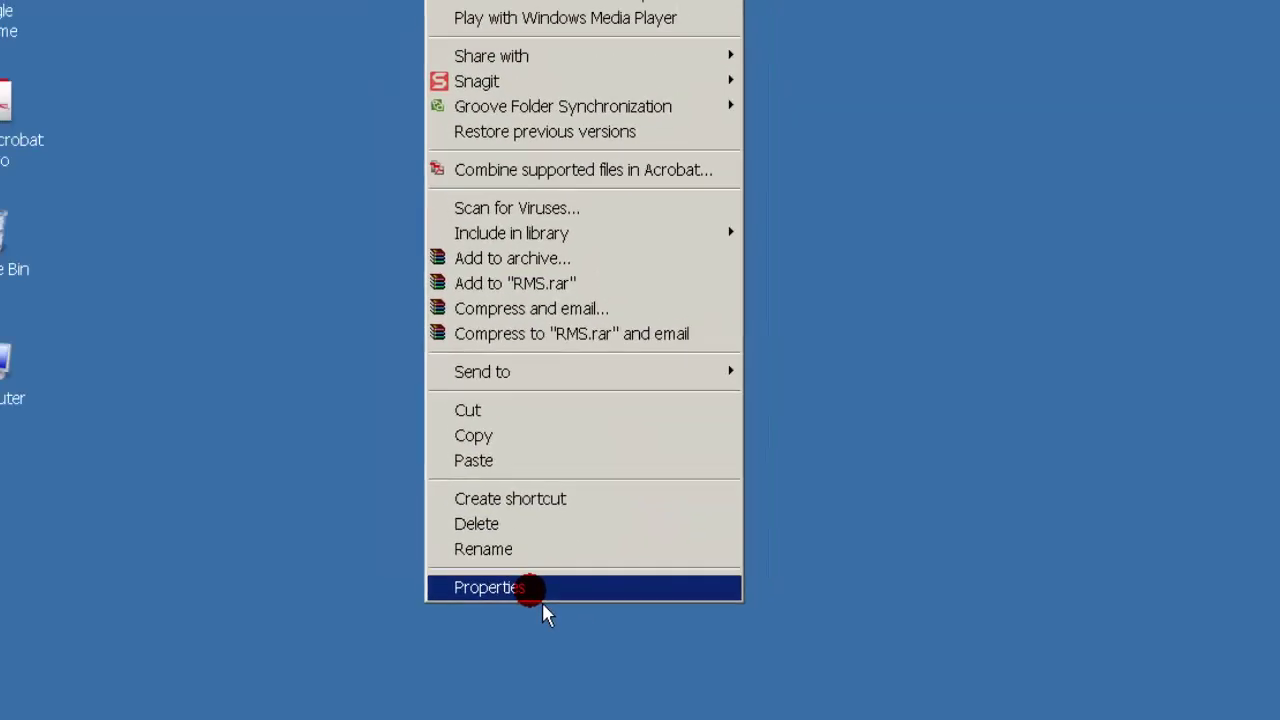
left_click(545, 558)
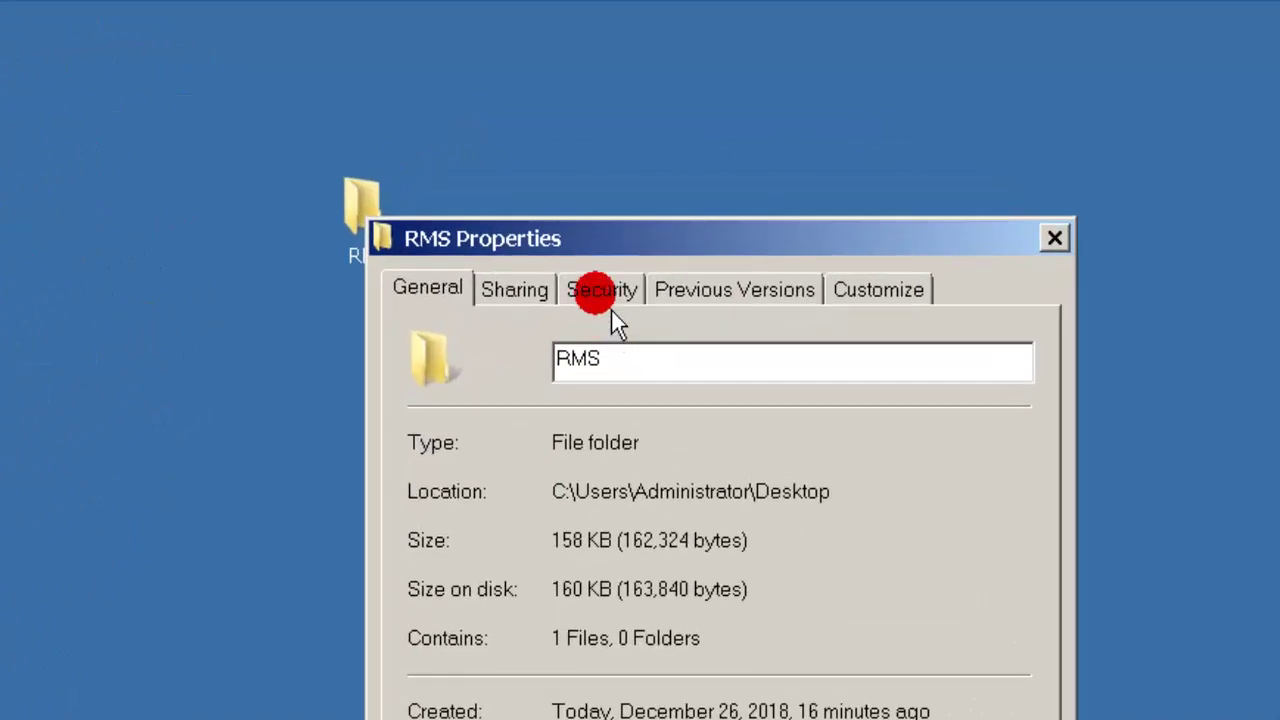
left_click(601, 292)
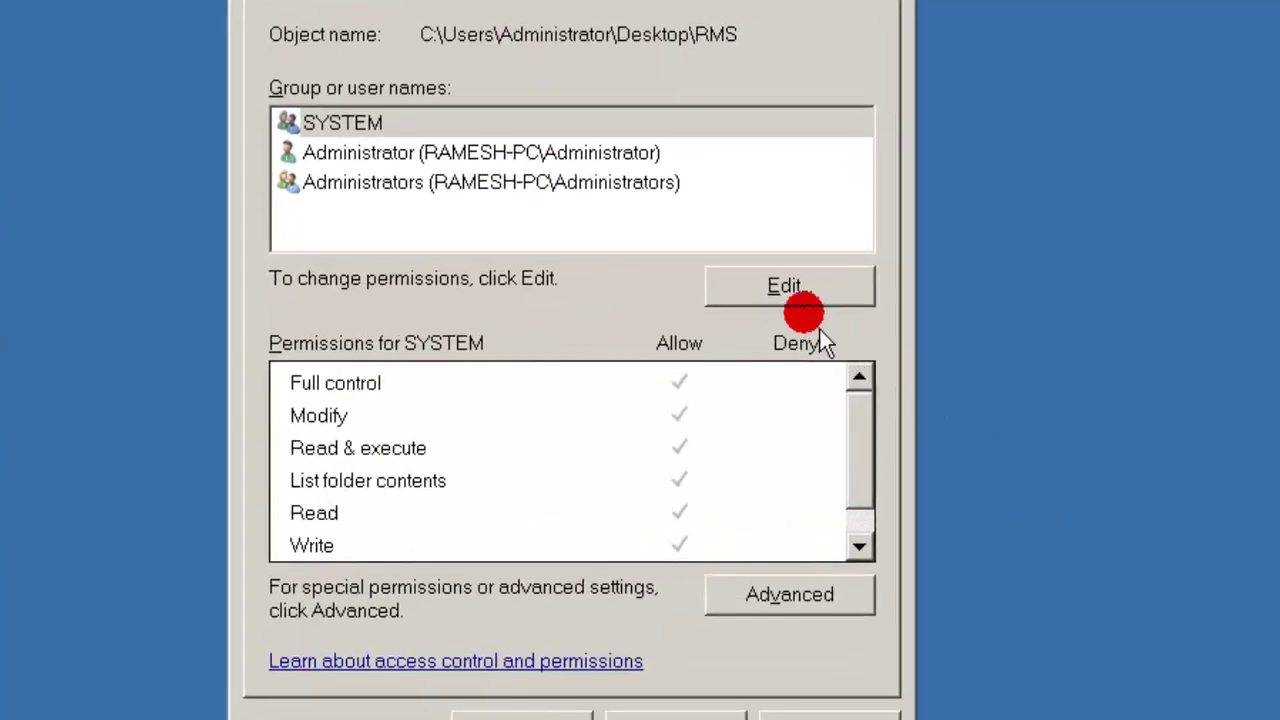
left_click(790, 300)
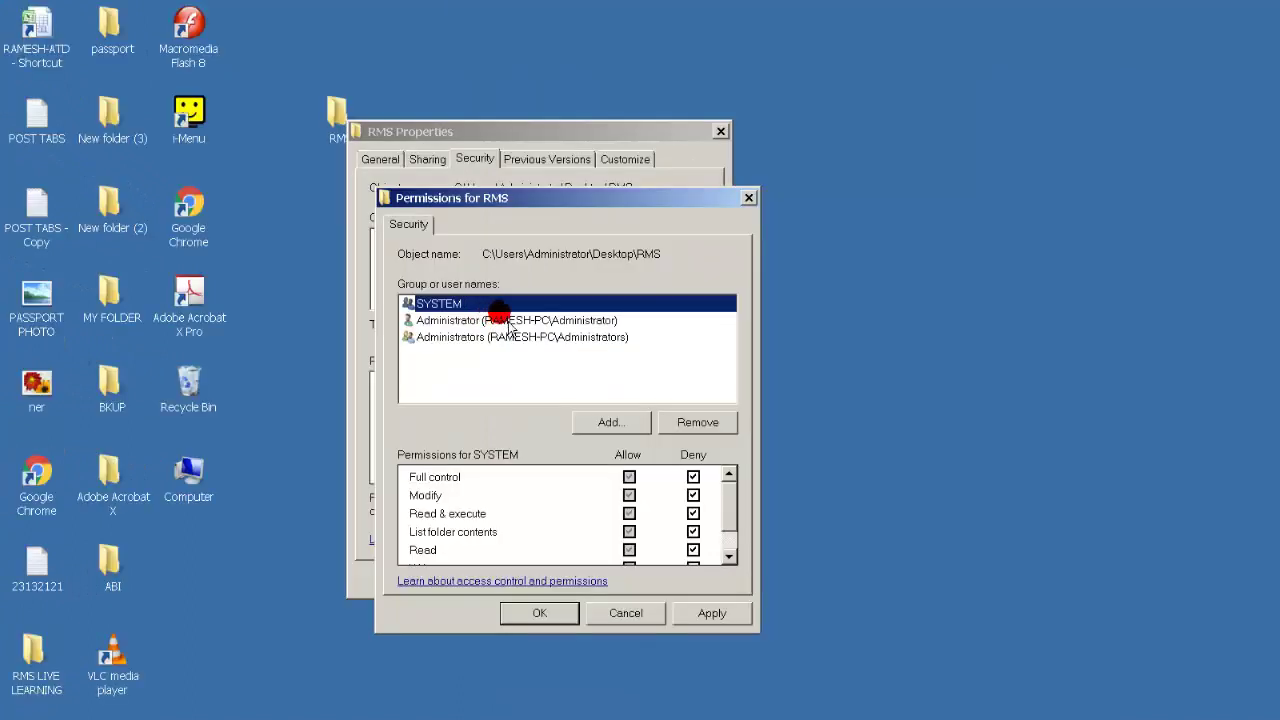
left_click(486, 322)
left_click(489, 338)
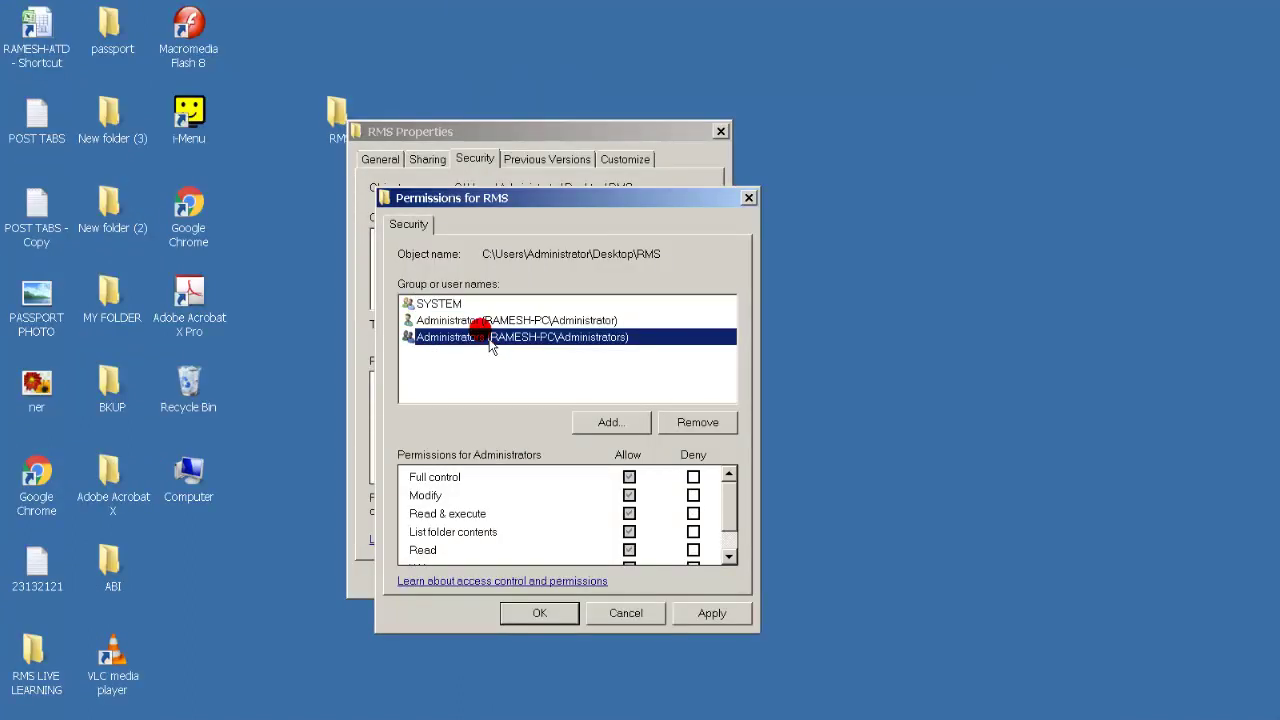
left_click(487, 322)
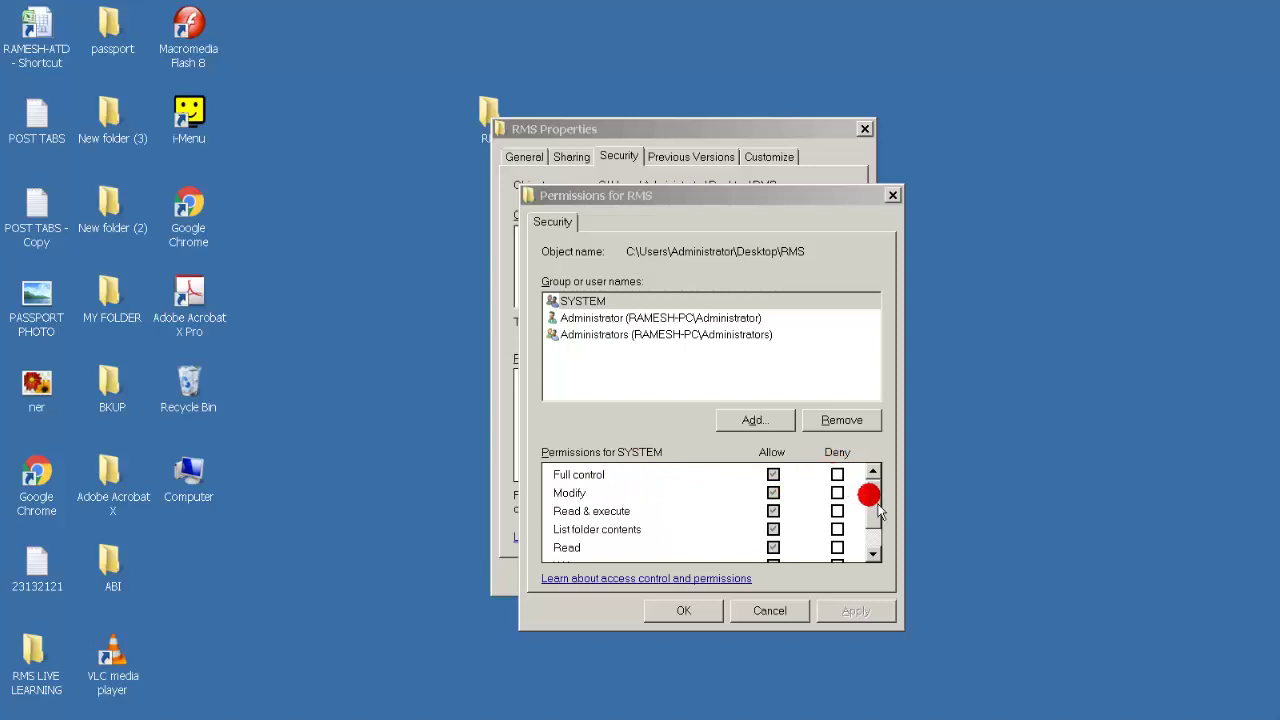
- Deny Full control of the RMS folder to SYSTEM, apply the deny entry, and close the folder's properties
mouse_move(871, 497)
left_mouse_down()
mouse_move(873, 523)
mouse_move(880, 510)
left_mouse_up()
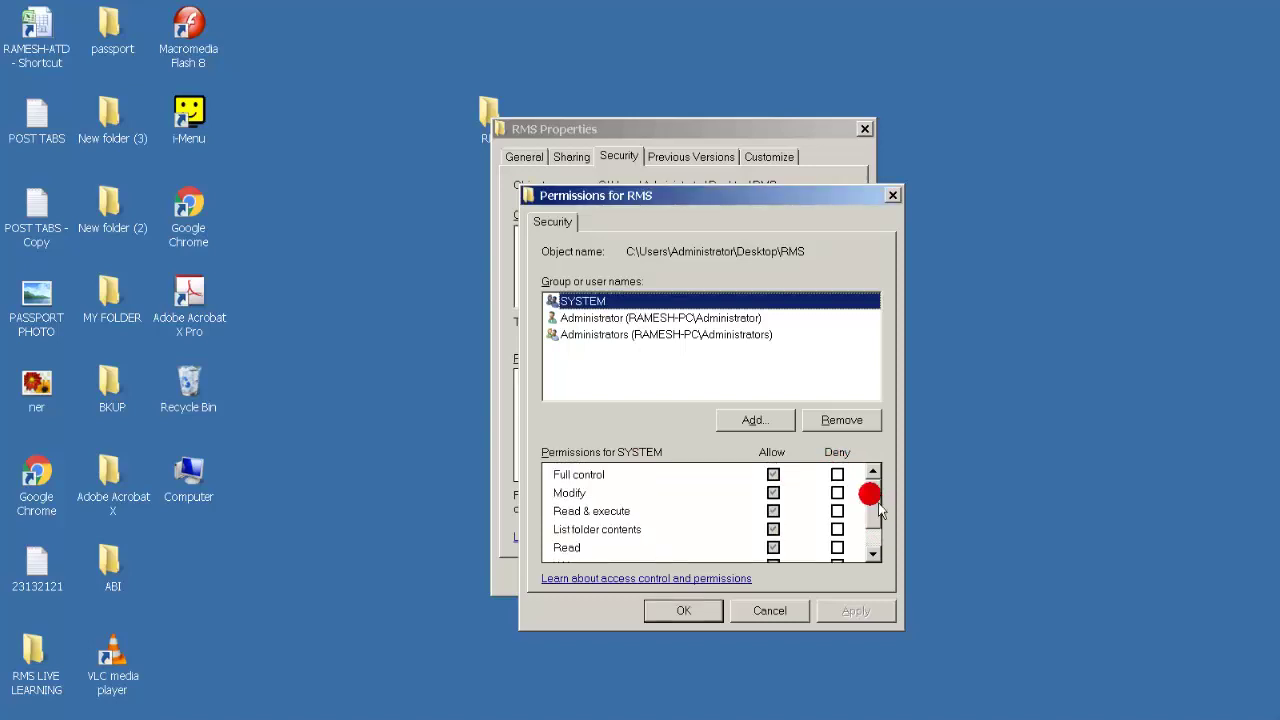
left_click(879, 510)
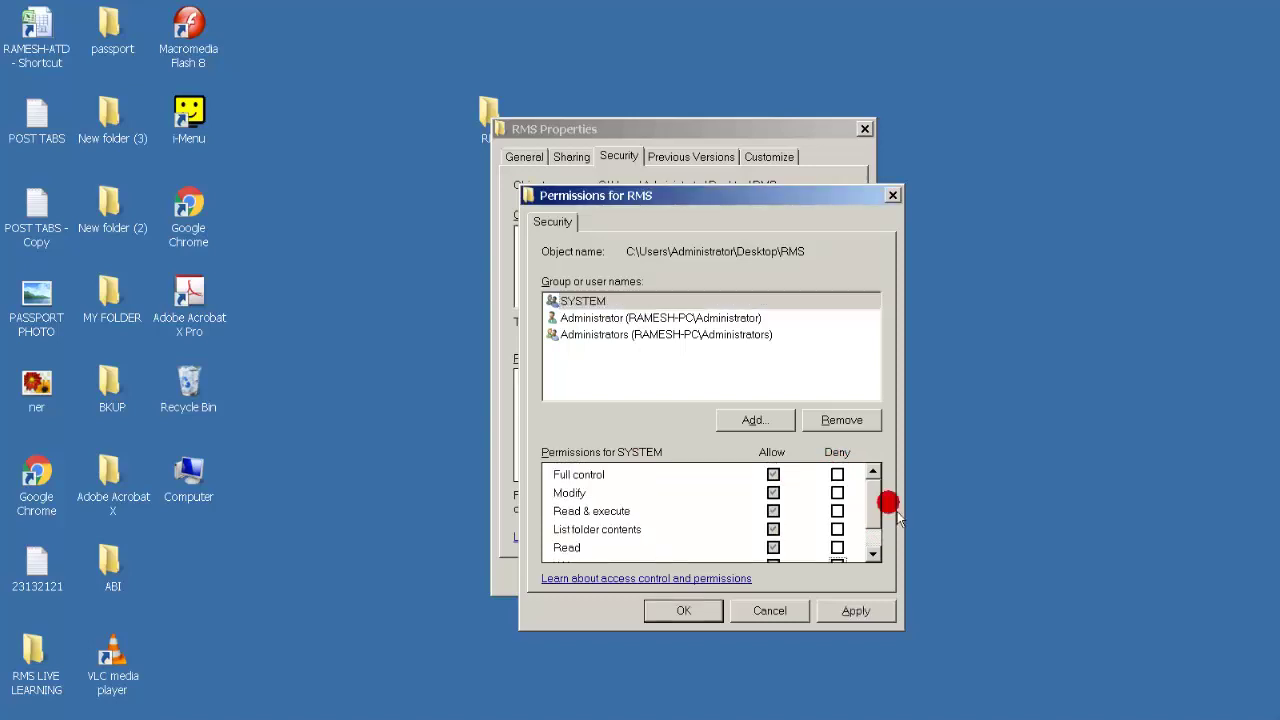
left_click(839, 477)
mouse_move(874, 495)
left_mouse_down()
mouse_move(885, 527)
mouse_move(884, 499)
left_mouse_up()
left_click(1005, 521)
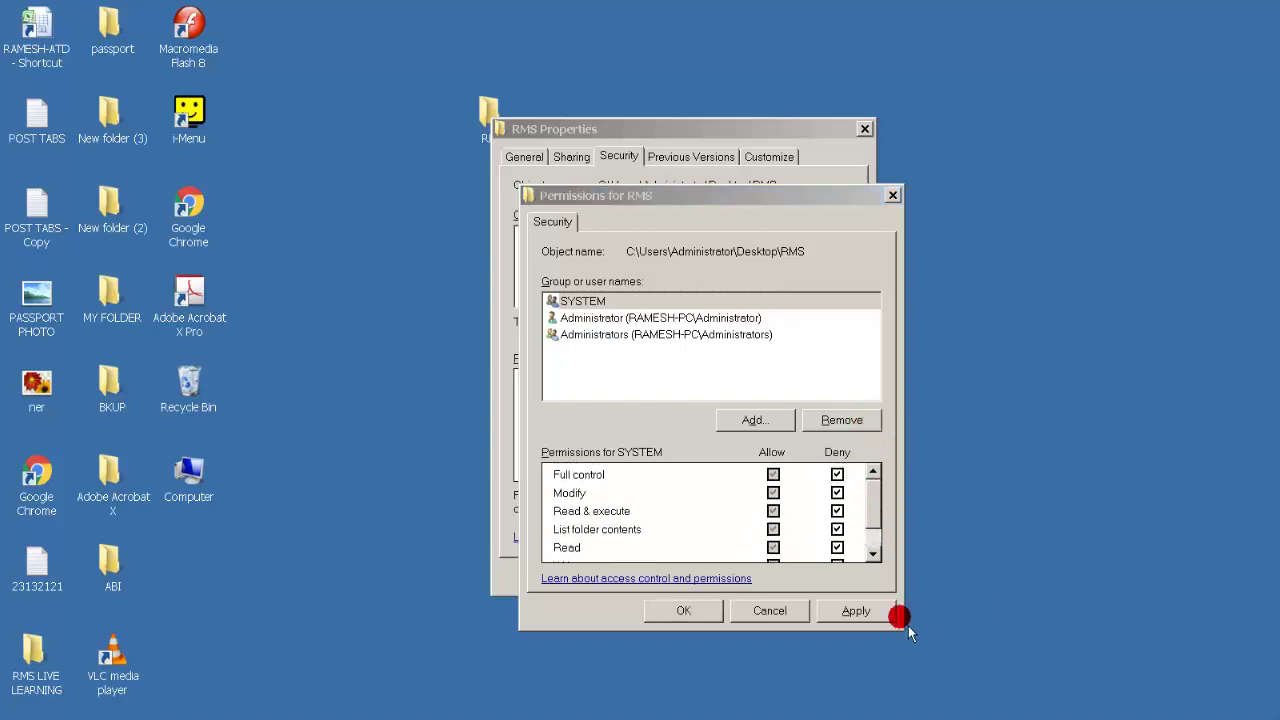
left_click(876, 611)
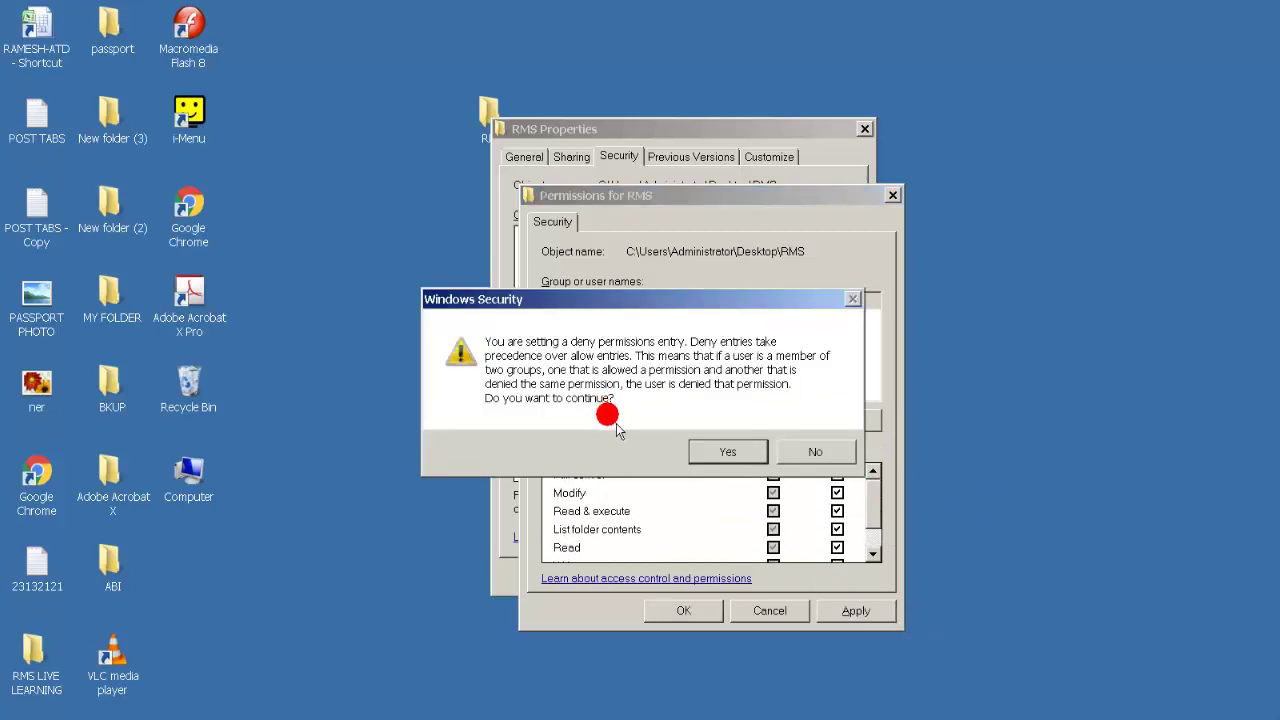
left_click(712, 463)
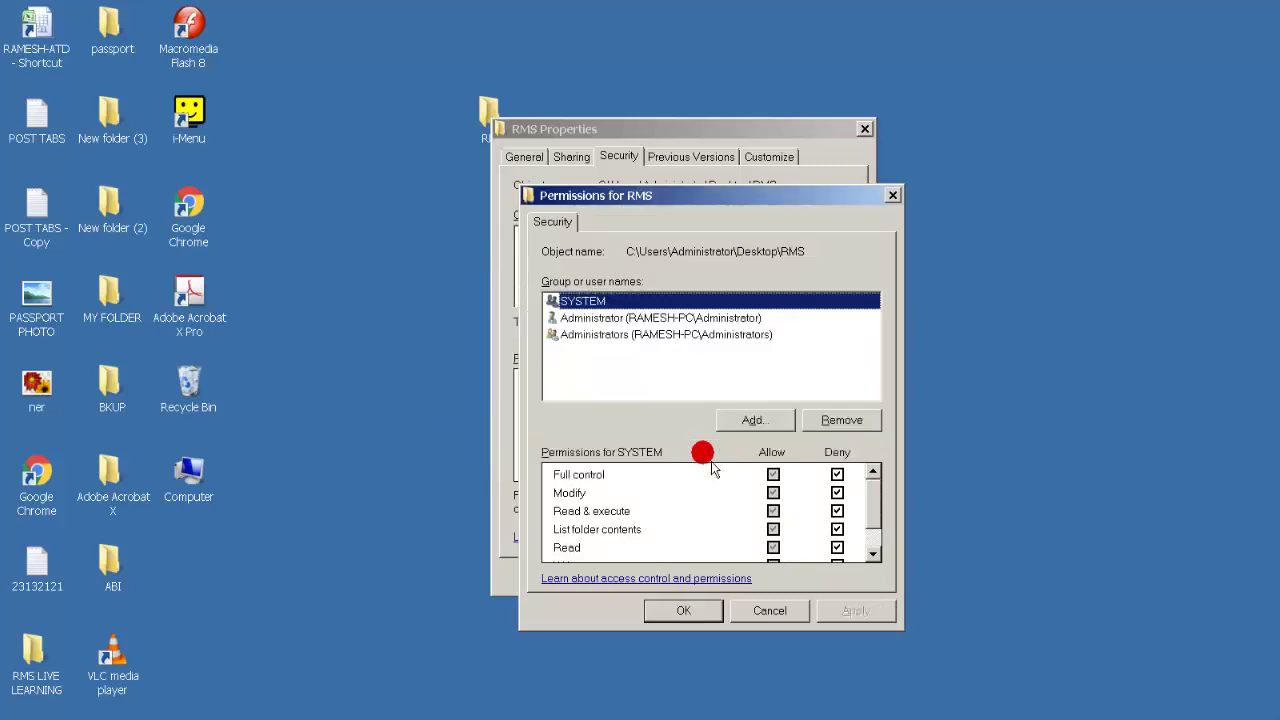
left_click(676, 612)
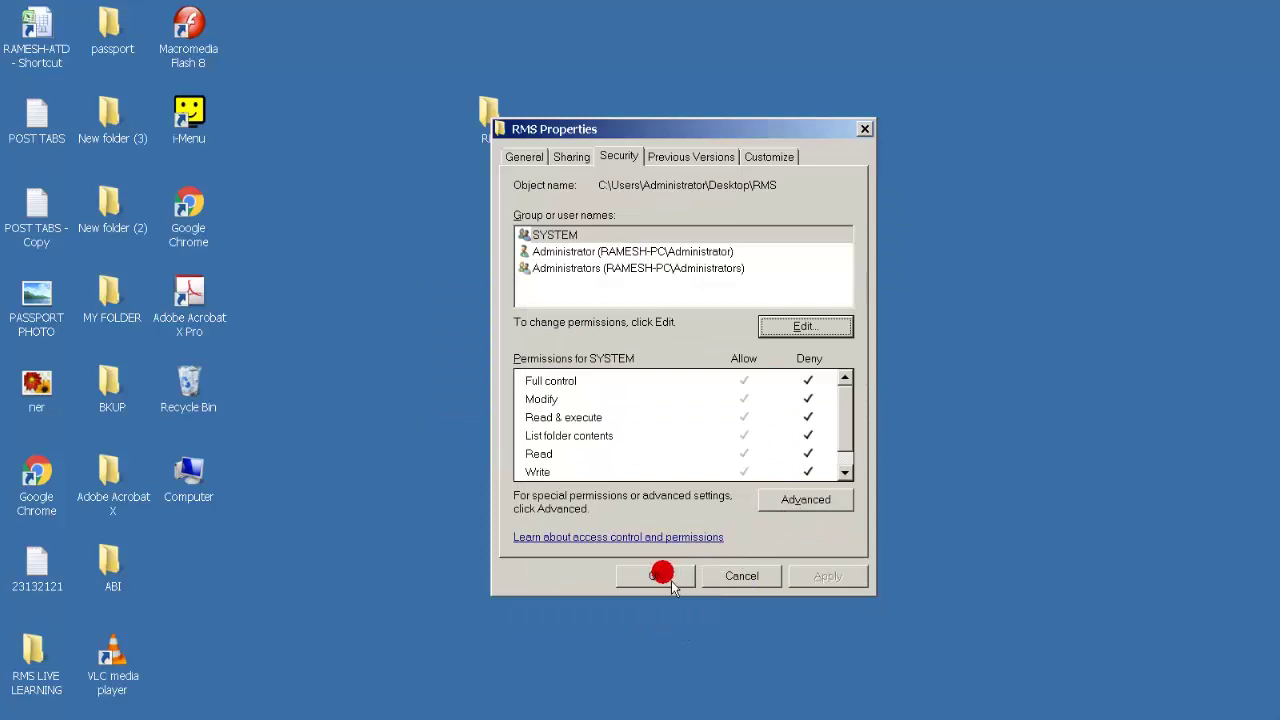
left_click(668, 580)
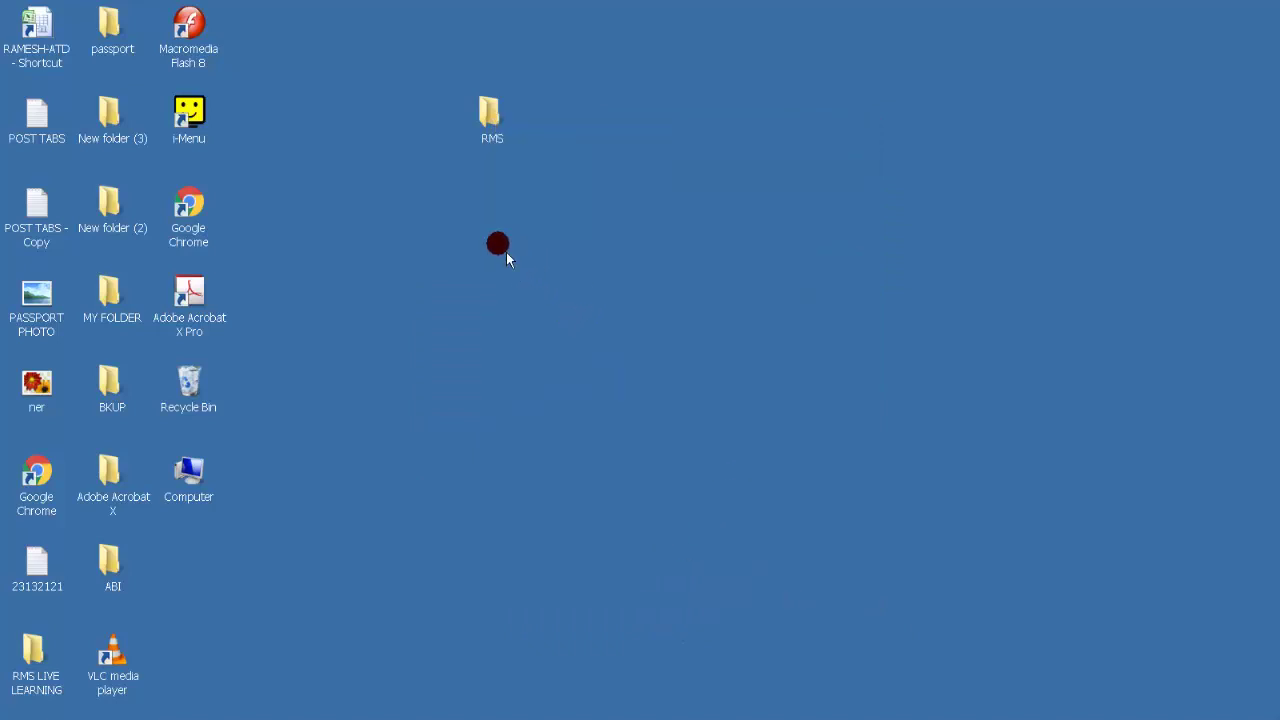
- Try twice to open the RMS folder to test the restriction, cancelling the access request each time
right_click(492, 117)
left_click(524, 125)
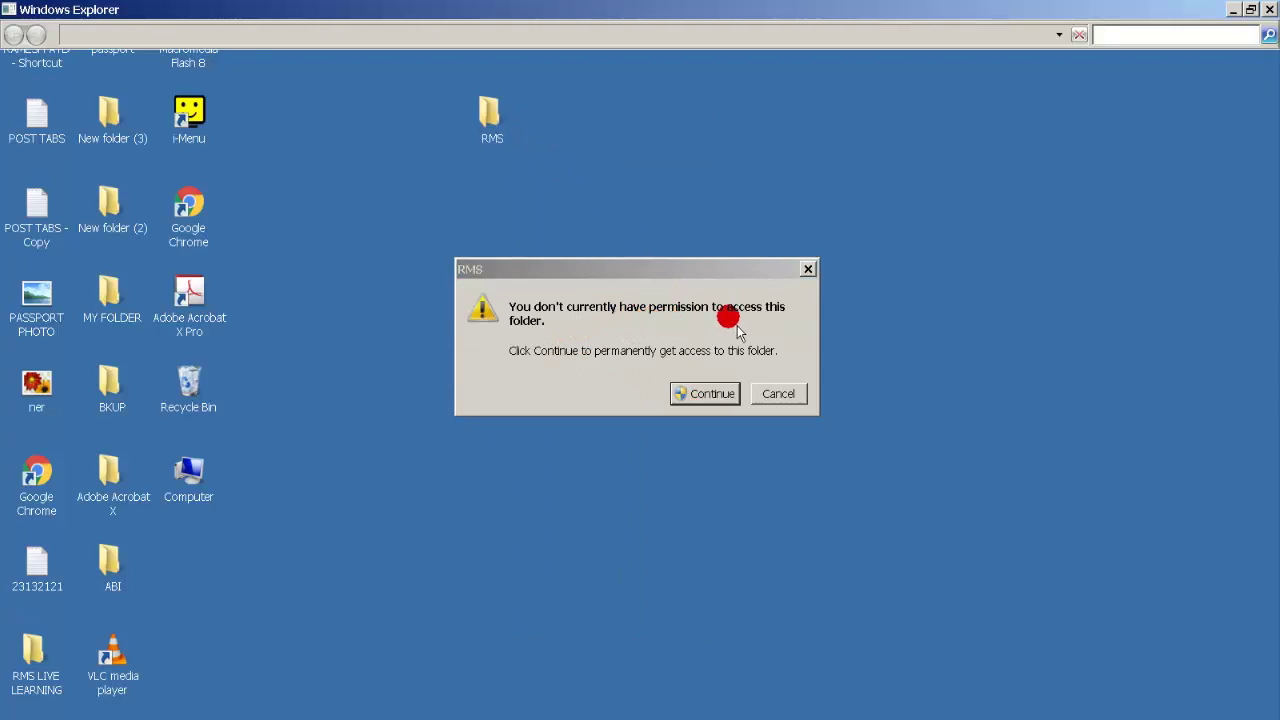
left_click(776, 401)
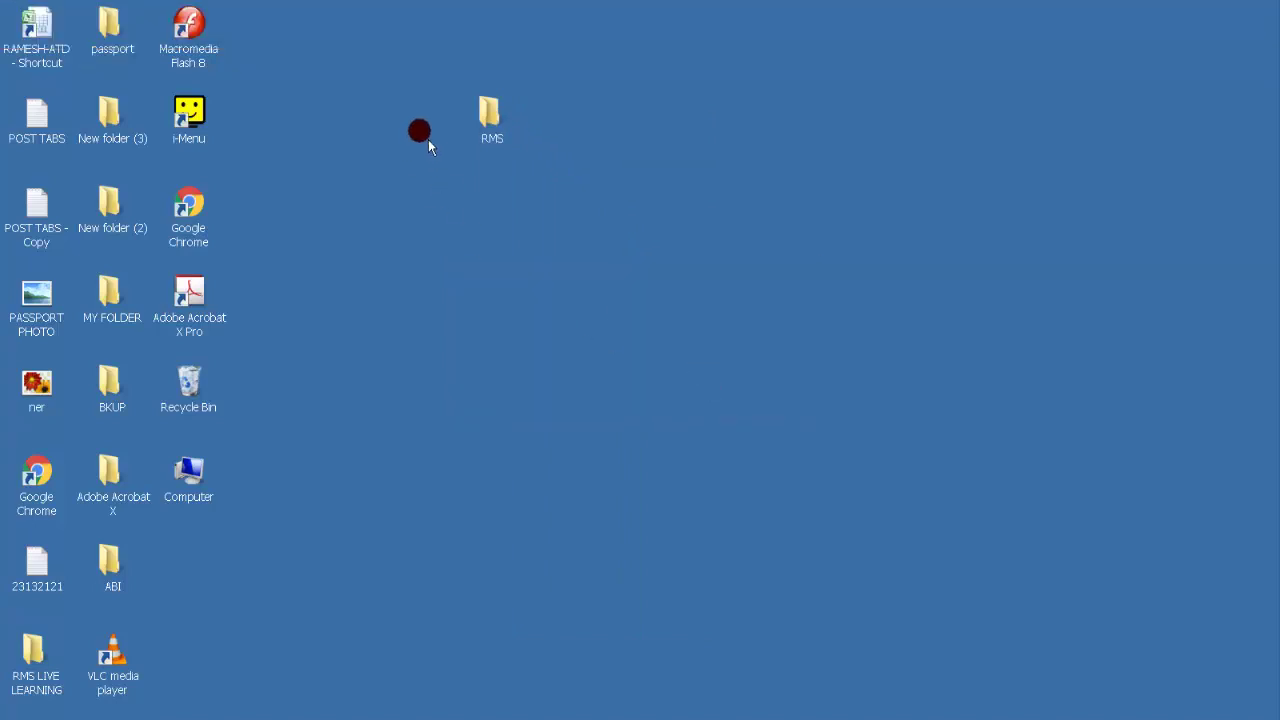
double_click(489, 112)
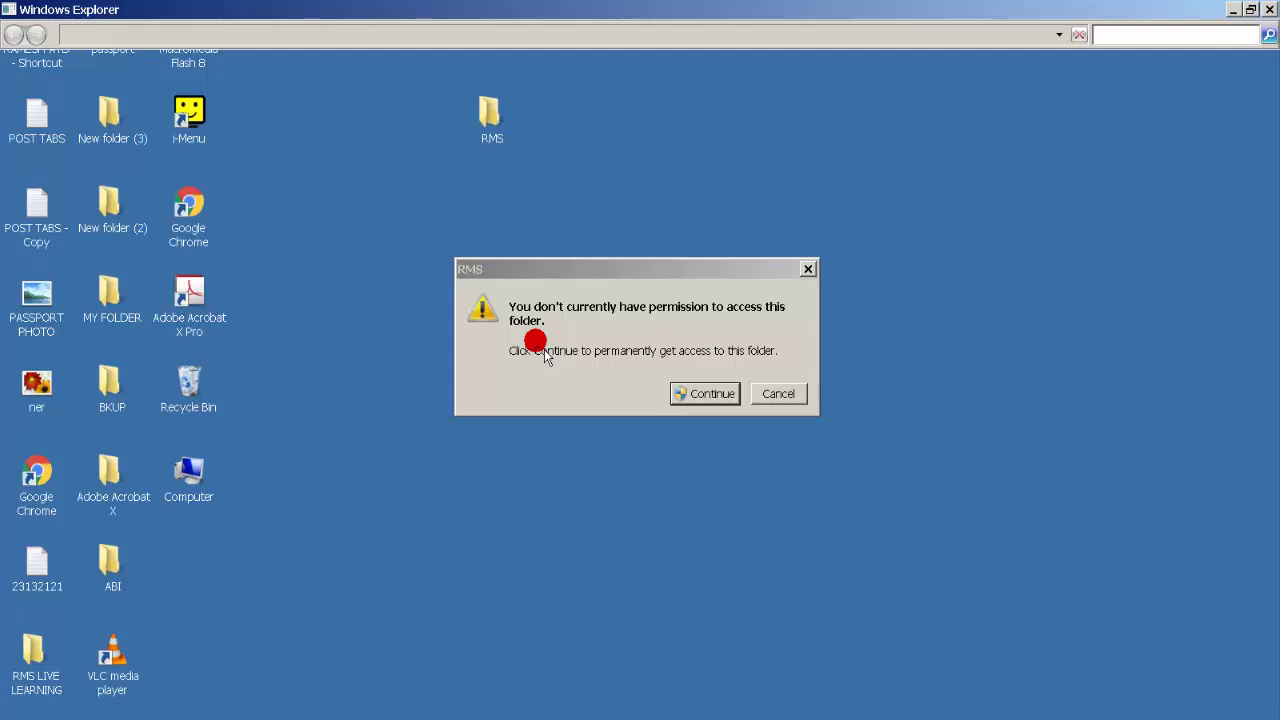
left_click(500, 132)
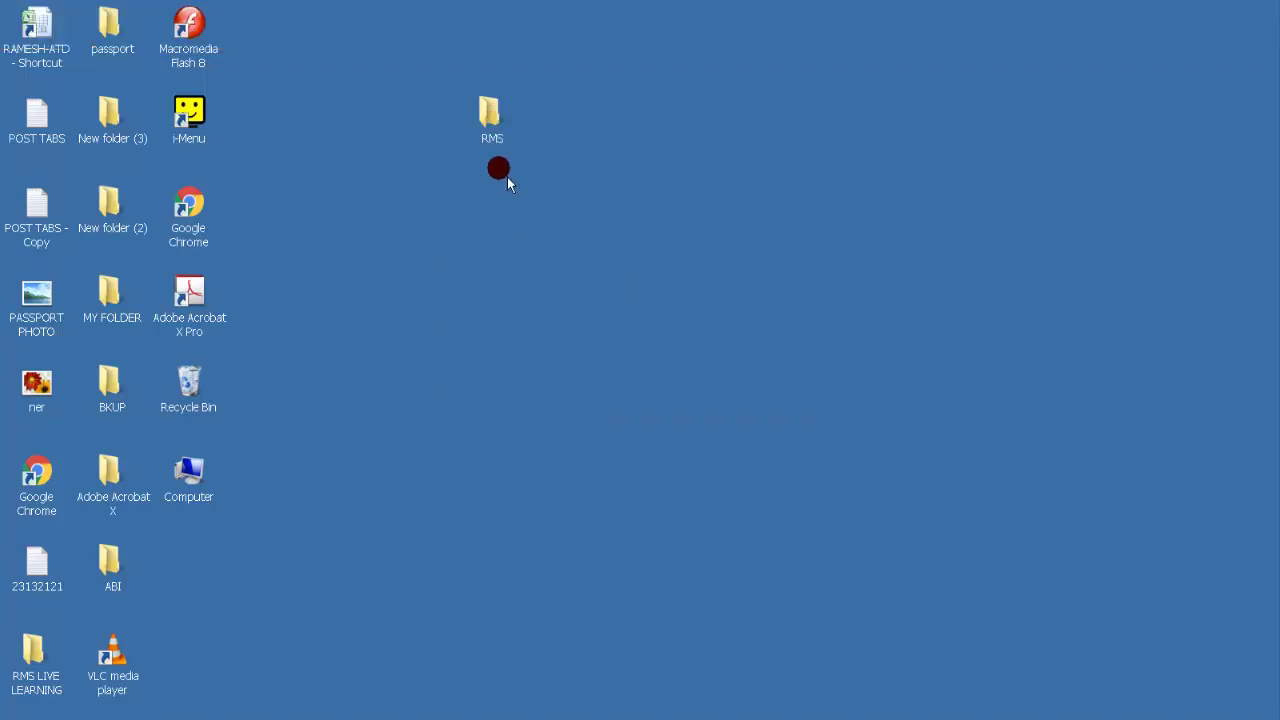
- Try to delete the RMS folder, retry once, and cancel the deletion
right_click(484, 110)
left_click(551, 574)
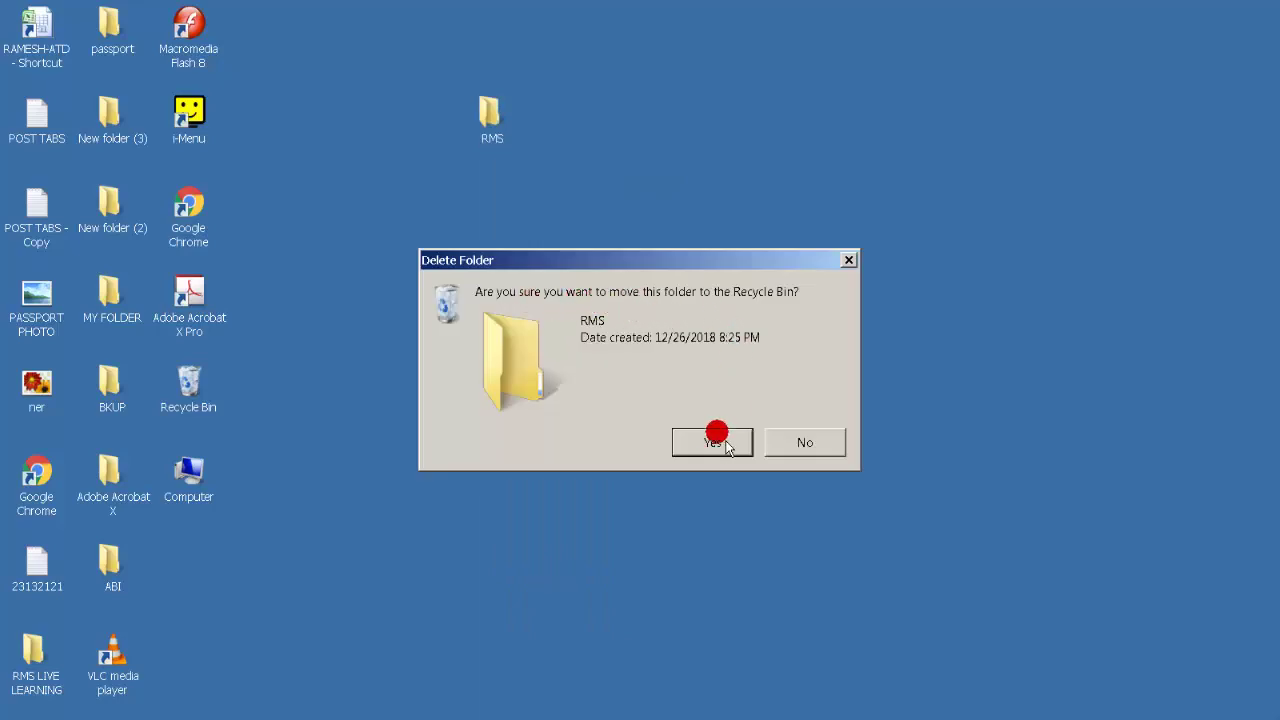
left_click(712, 442)
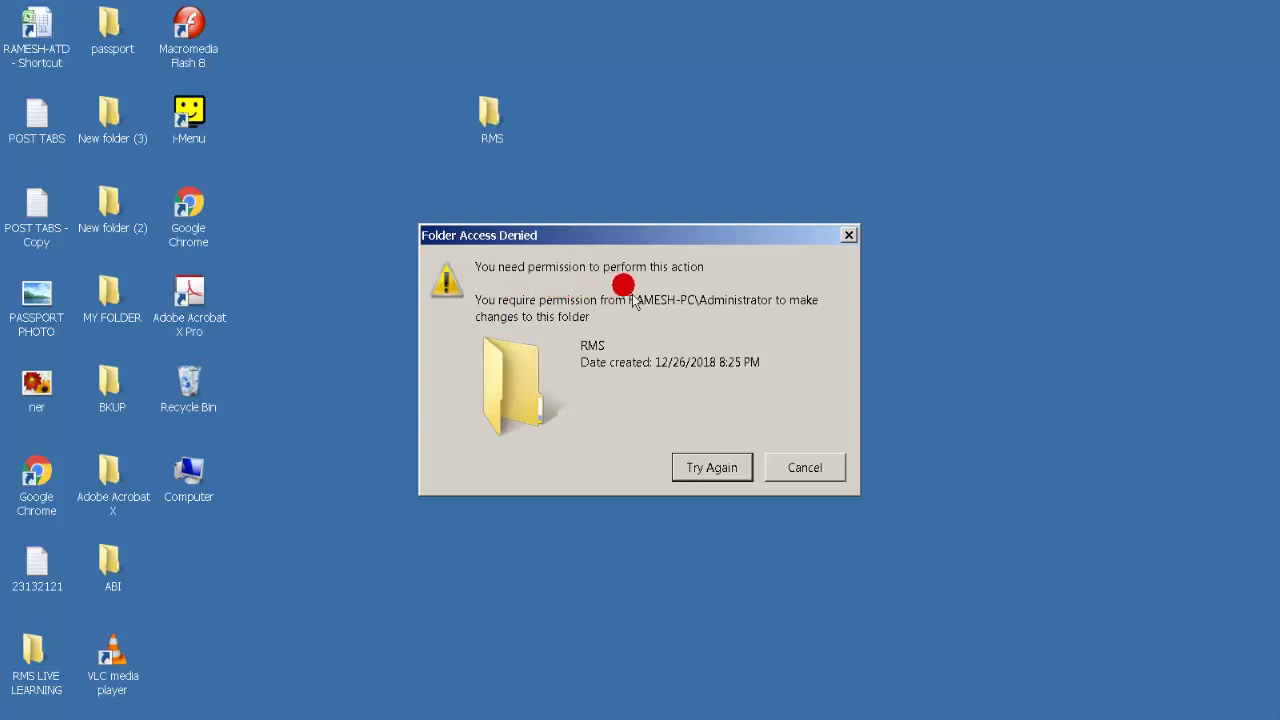
left_click(708, 474)
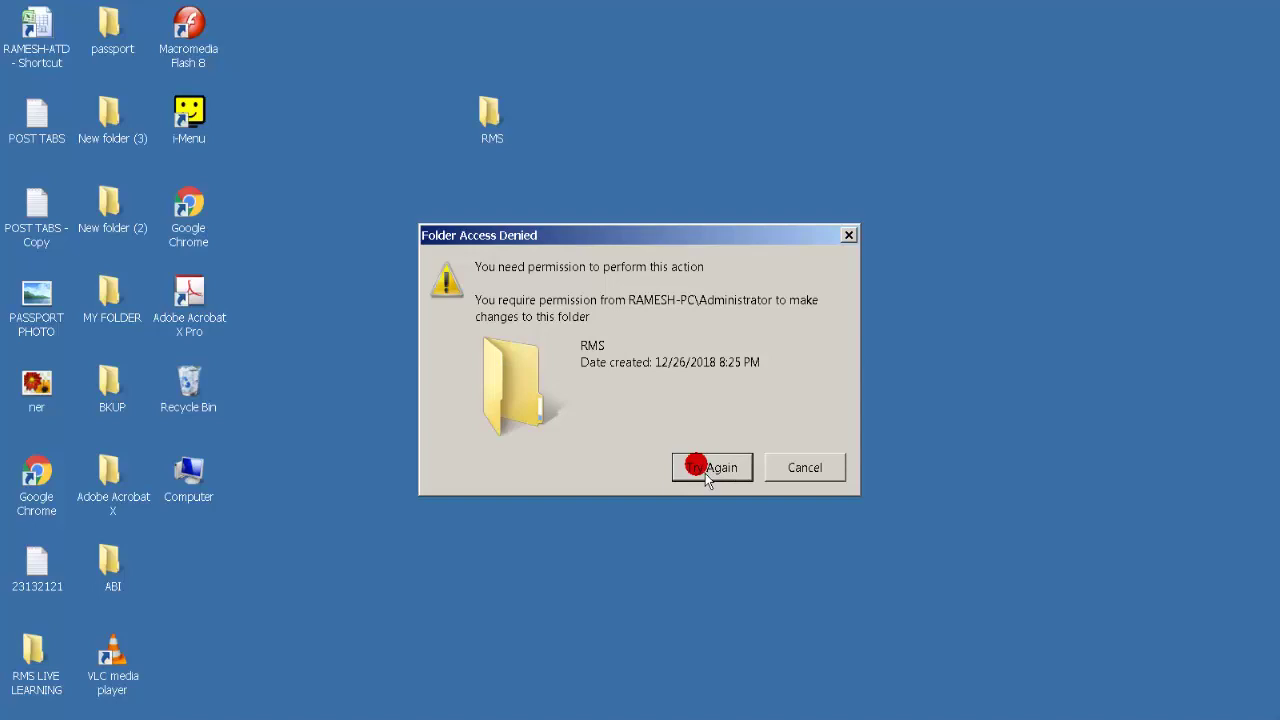
left_click(786, 470)
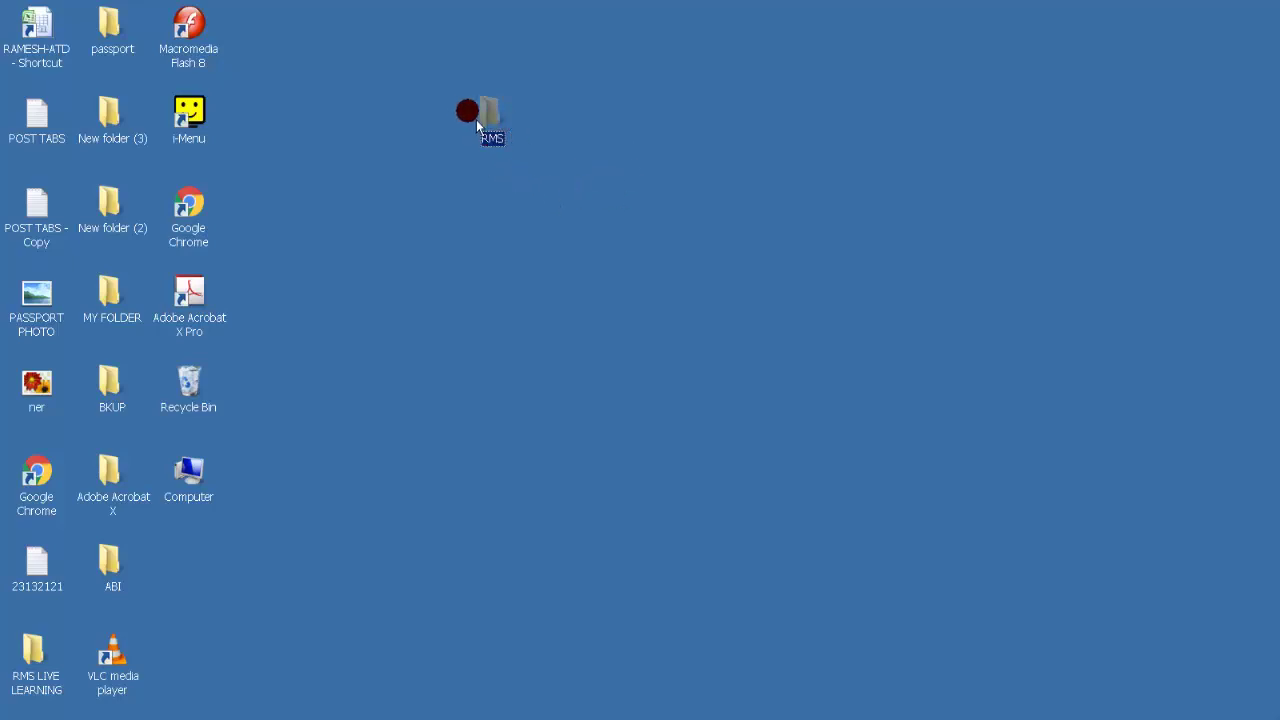
- Remove the SYSTEM deny entries from the RMS folder's security permissions, apply the change, and close the folder's properties
mouse_move(478, 120)
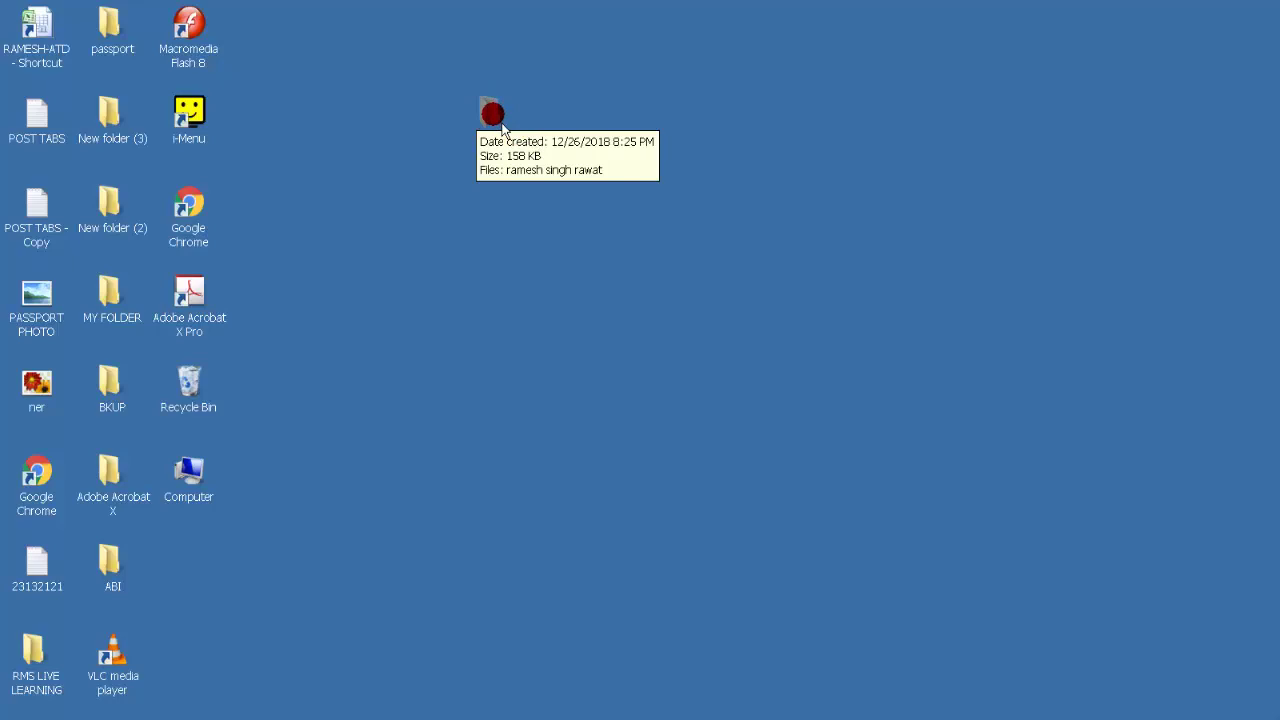
right_click(493, 114)
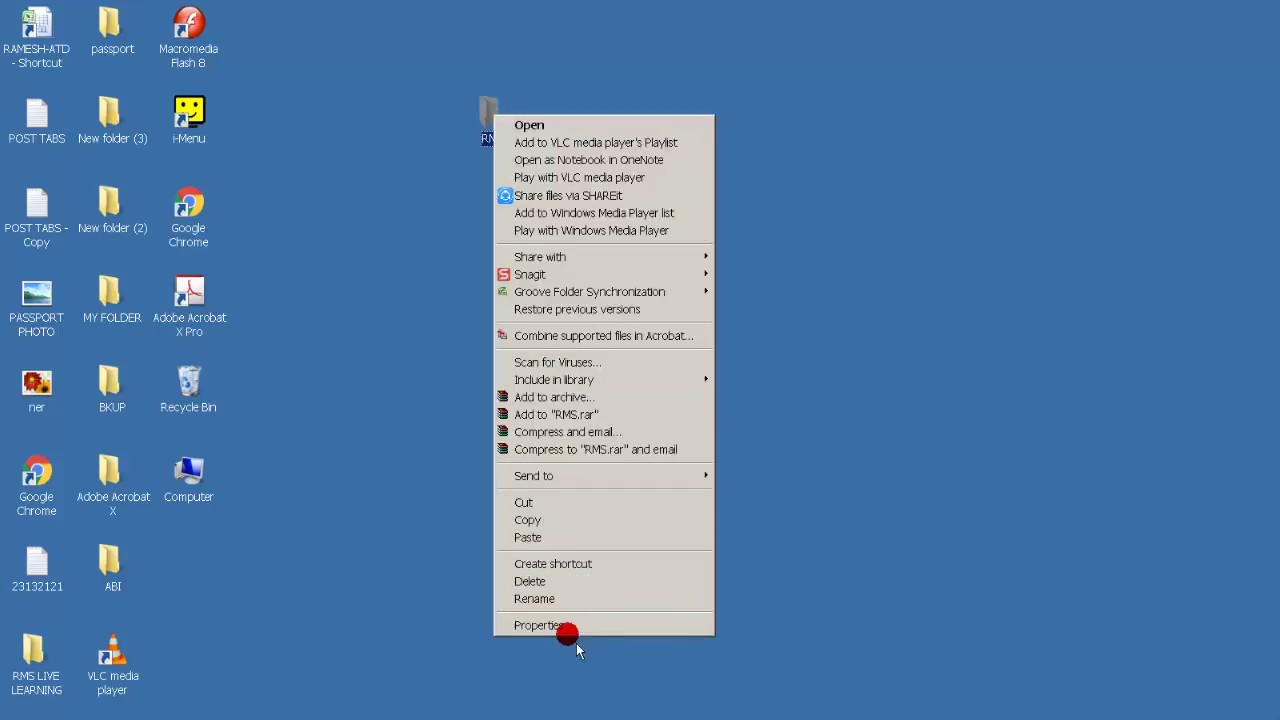
left_click(541, 625)
left_click(621, 154)
left_click(845, 323)
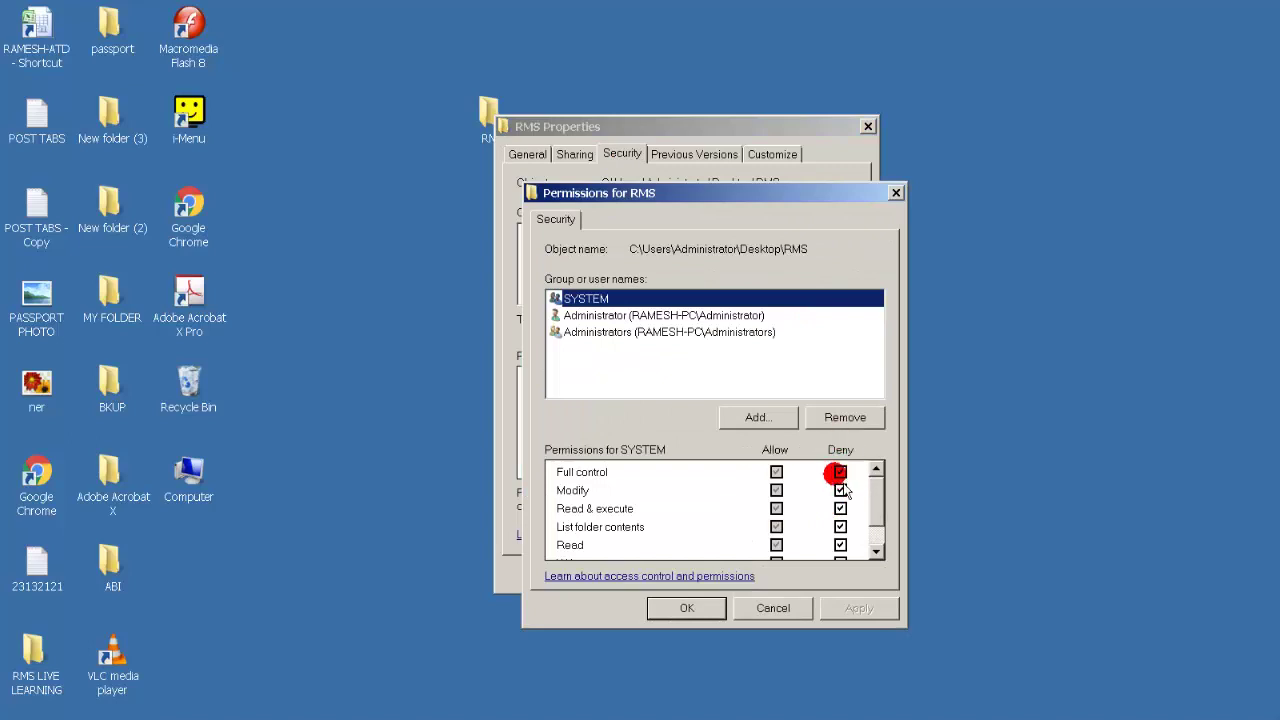
left_click(845, 420)
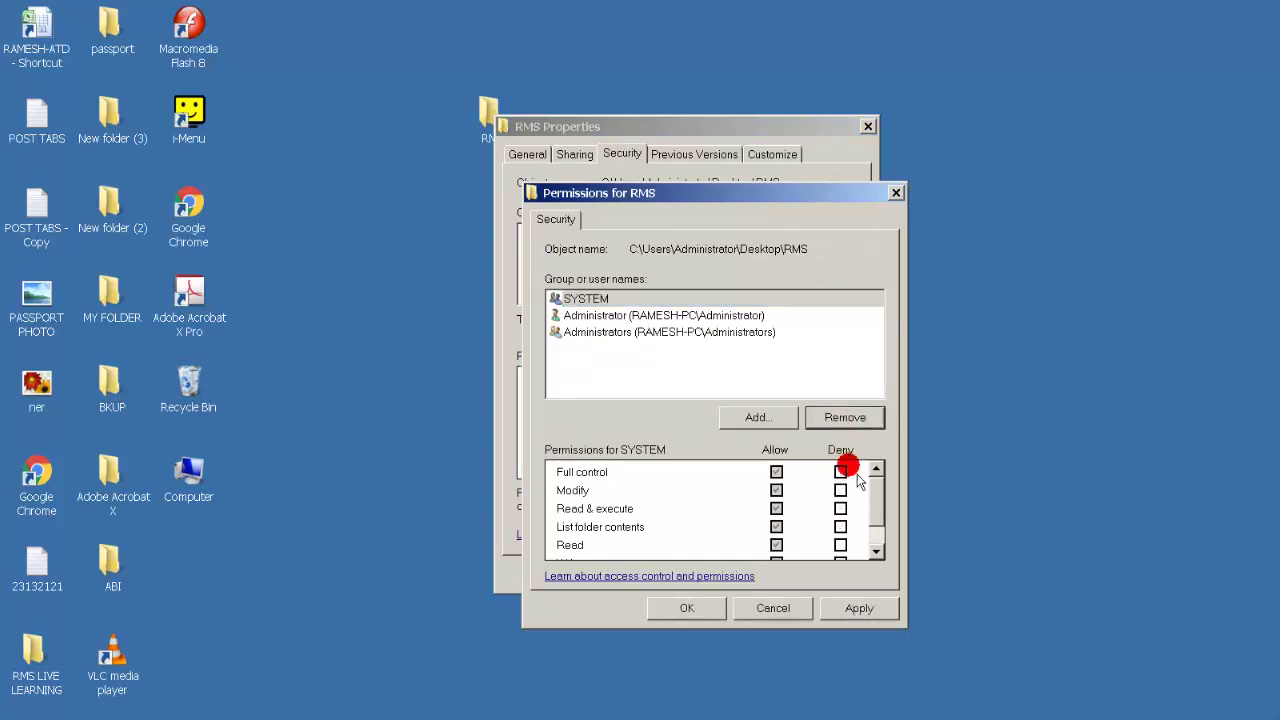
left_click(840, 471)
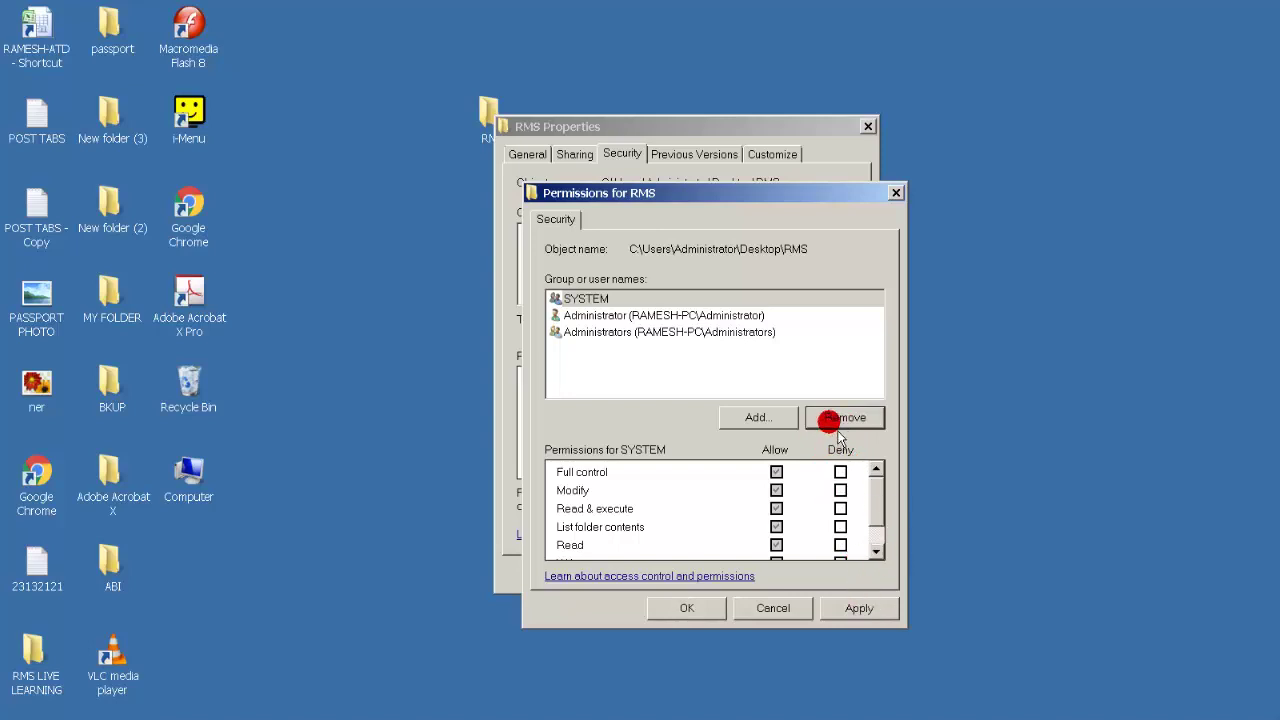
left_click(858, 608)
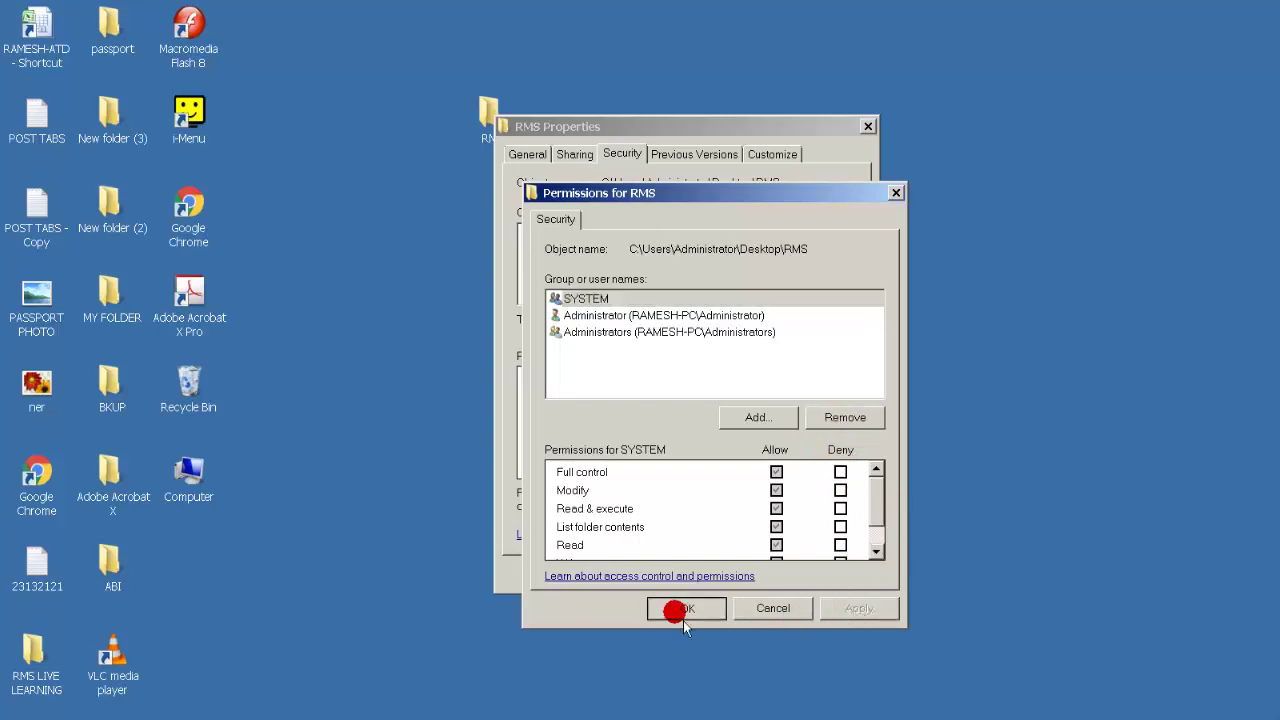
left_click(683, 610)
left_click(662, 575)
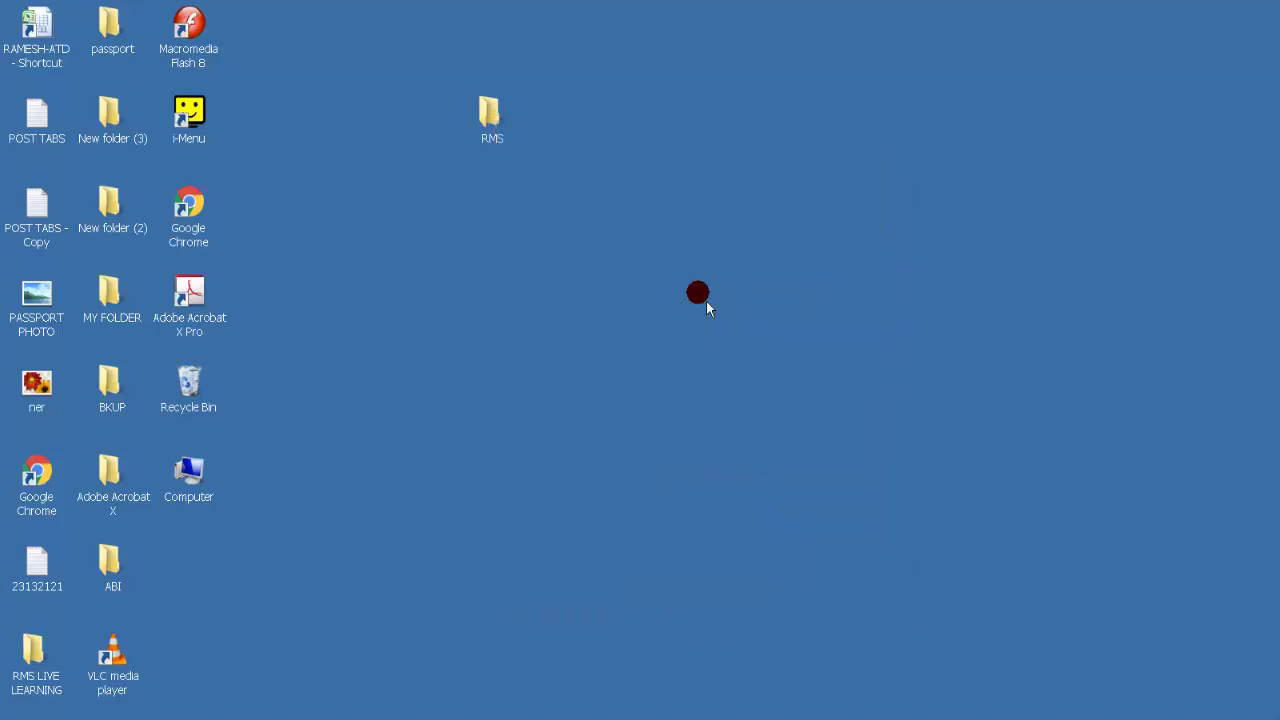
- Open the RMS folder to check that its contents are accessible, and close its window
left_click(492, 120)
double_click(494, 121)
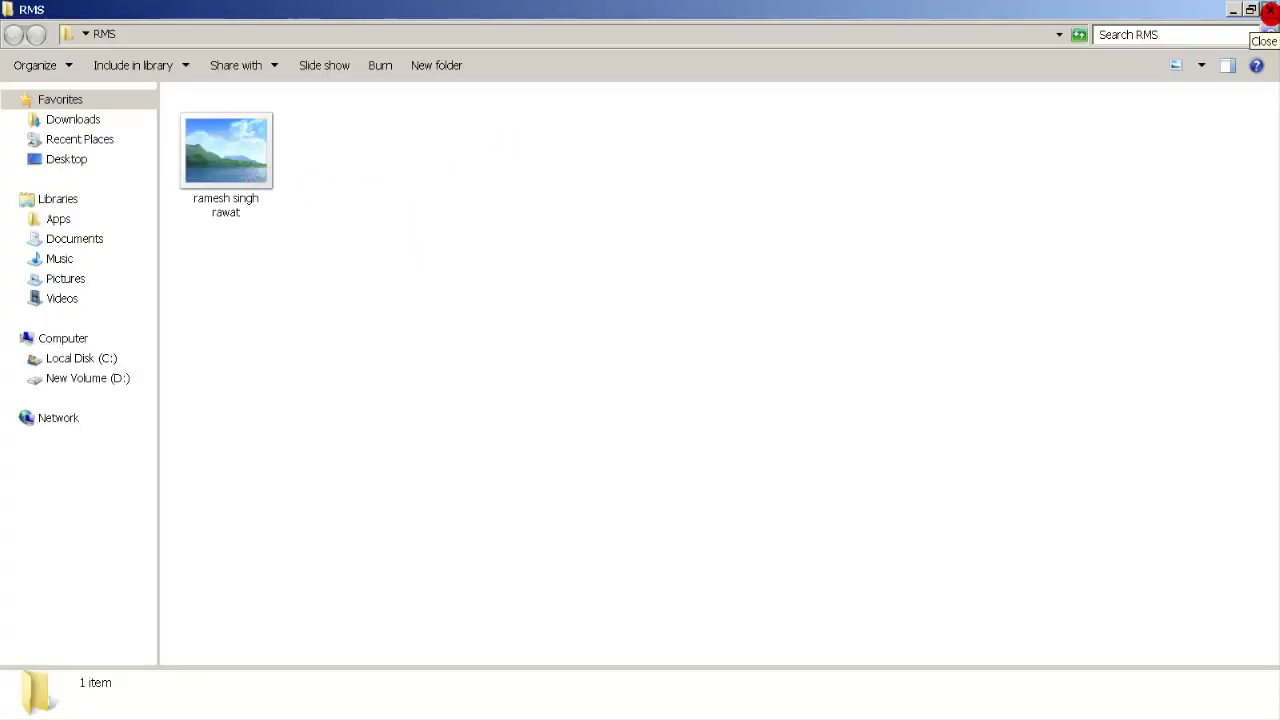
left_click(1269, 9)
- Request deletion of the RMS folder from the desktop to test that deleting is permitted
right_click(501, 124)
left_click(577, 586)
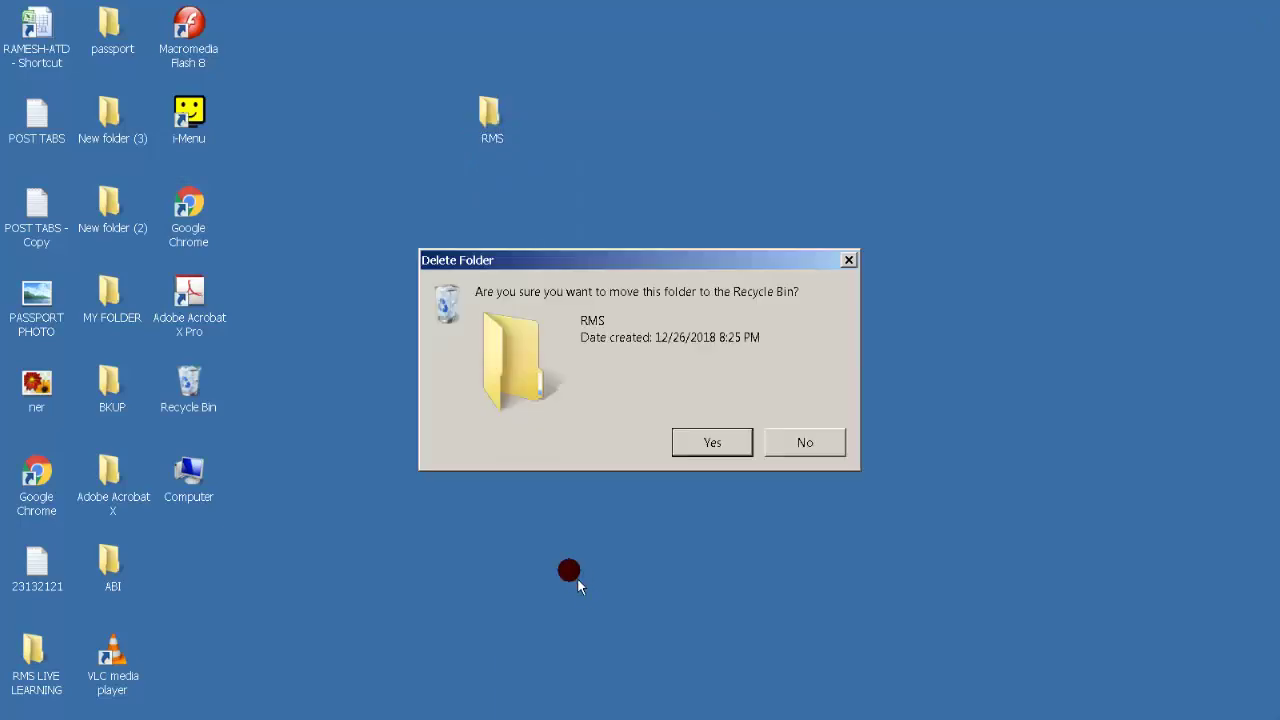